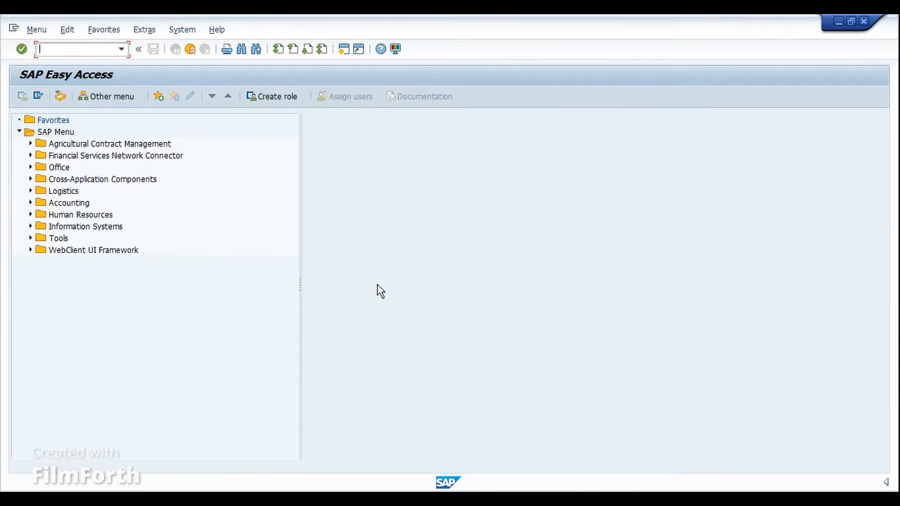
Step: Start the display material BOM transaction CS03
text(/)
key(BackSpace)
text(CS03)
key(Return)
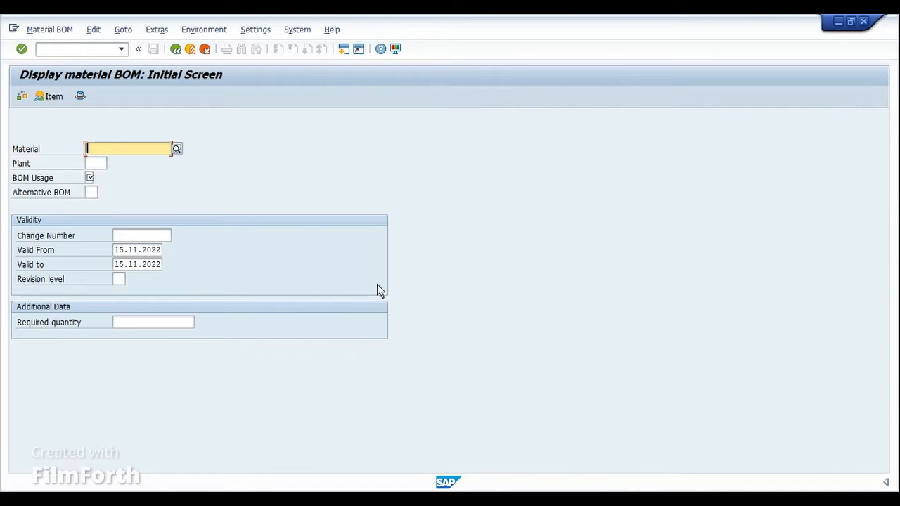
Step: Display the BOM of material R-B120 in plant 1000 with BOM usage 1
text(R-B120)
key(Tab)
text(100)
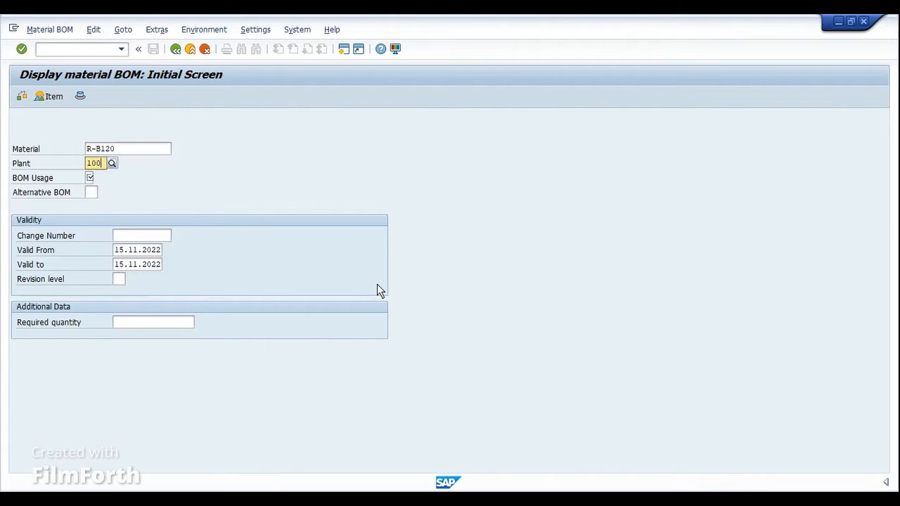
text(0)
key(Tab)
text(1)
key(Return)
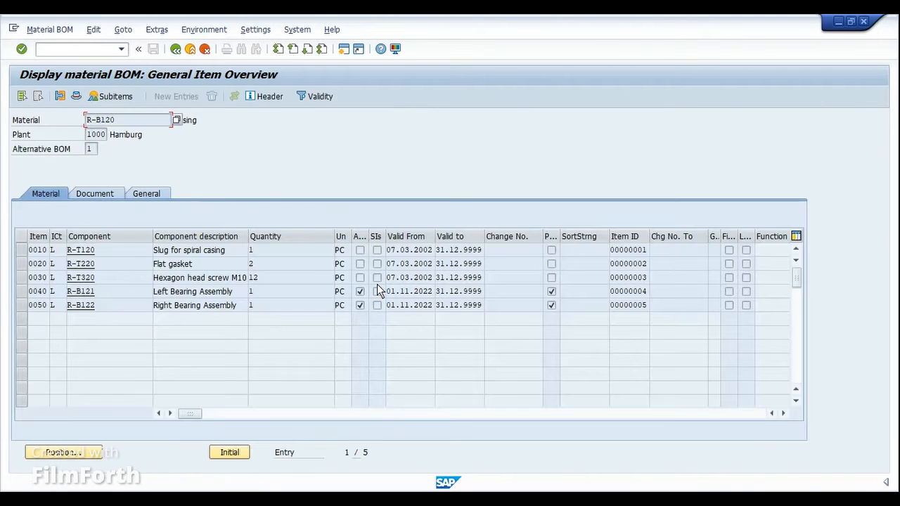
Step: Review the casing header description and mark the component items 0010, 0020 and 0030
click(133, 116)
drag(196, 120, 188, 121)
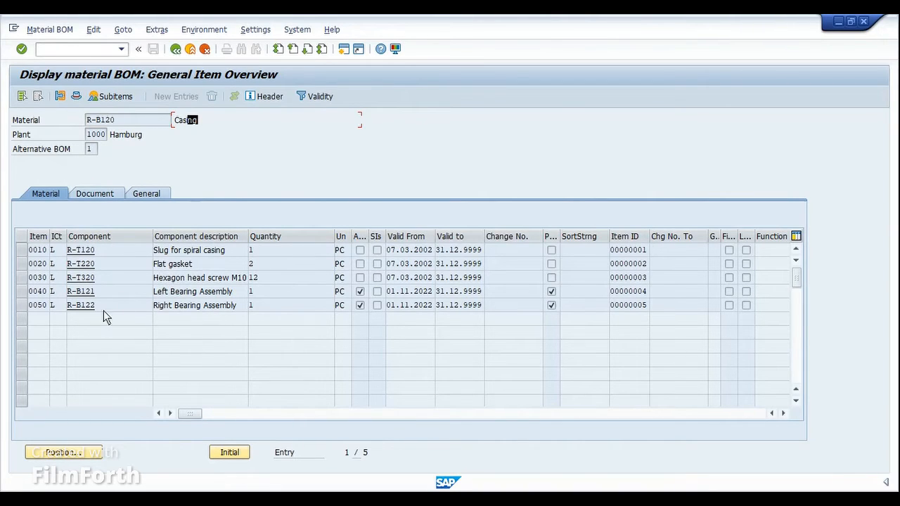
click(20, 252)
click(20, 266)
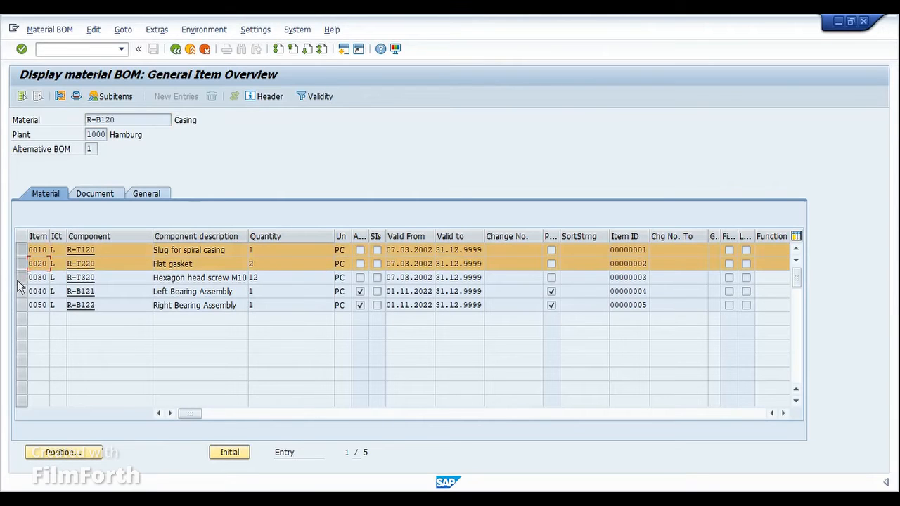
click(20, 280)
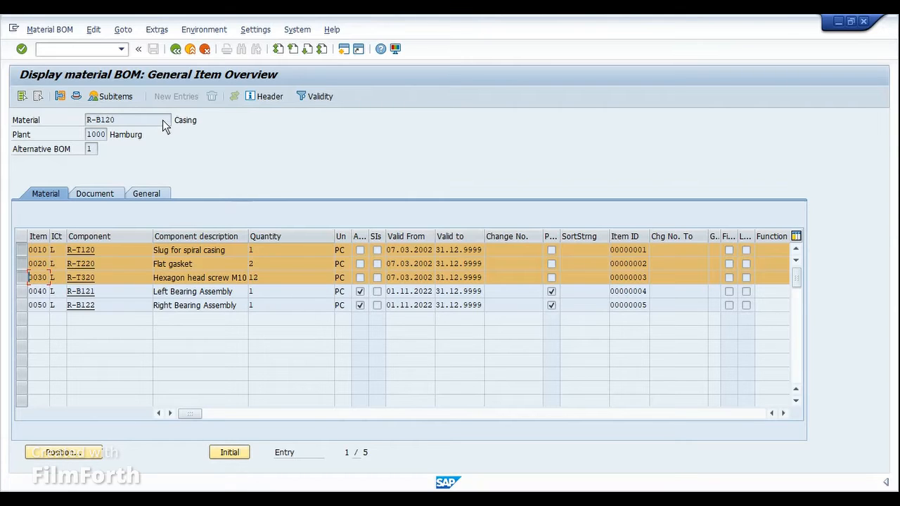
Step: Mark only the two bearing assemblies, items 0040 and 0050, and widen the Asm and Phantom item columns
click(23, 278)
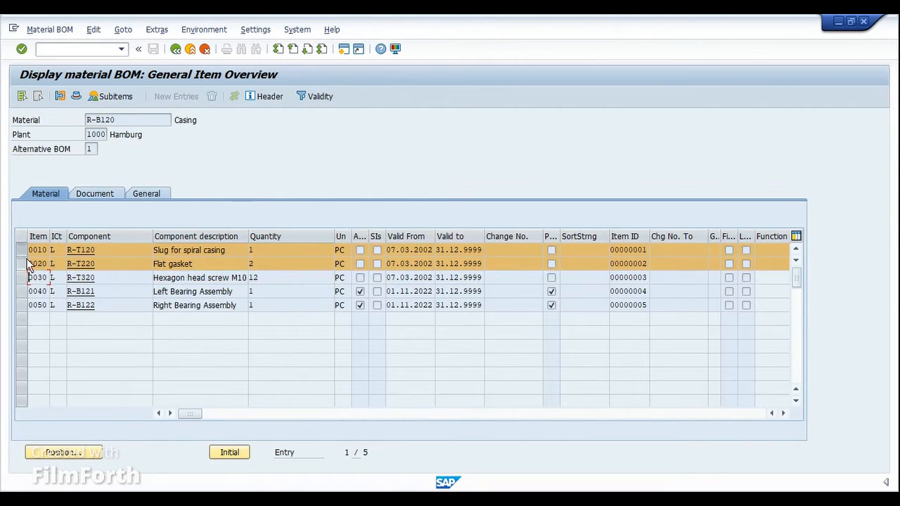
click(24, 263)
click(23, 249)
click(26, 293)
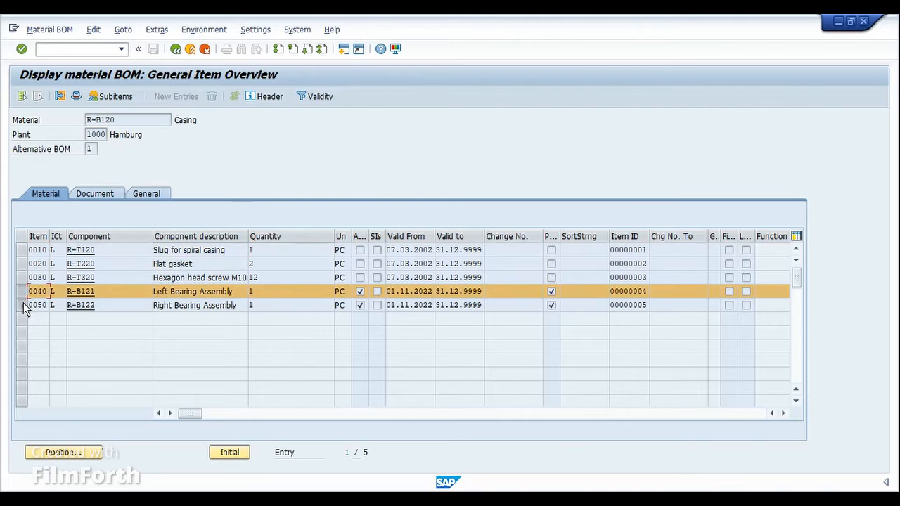
click(23, 304)
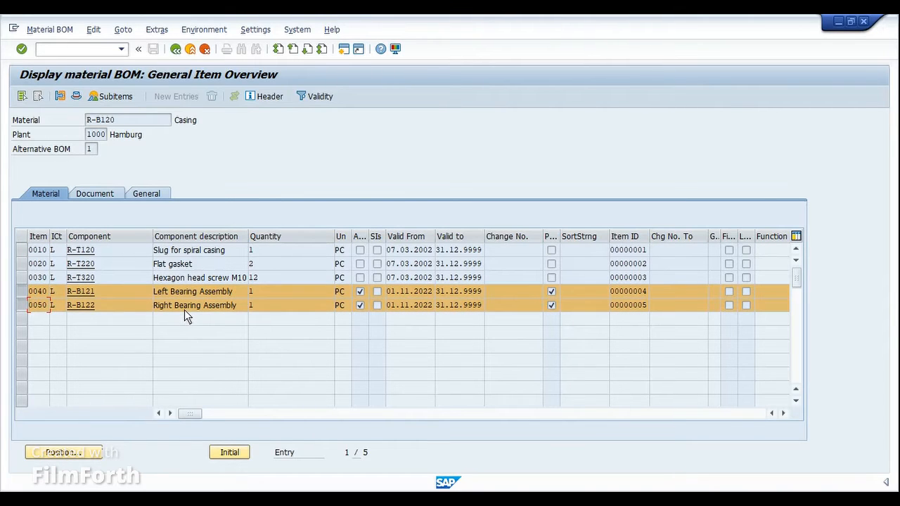
drag(368, 237, 391, 236)
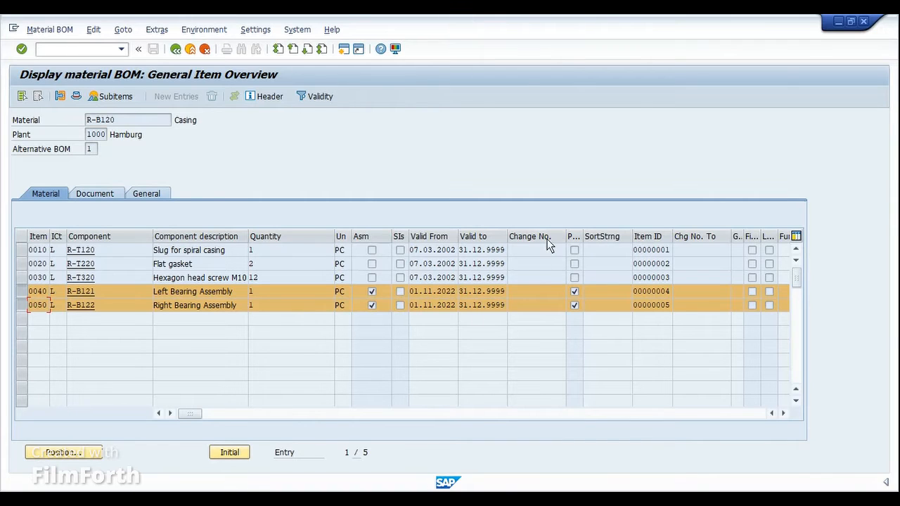
drag(583, 239, 632, 236)
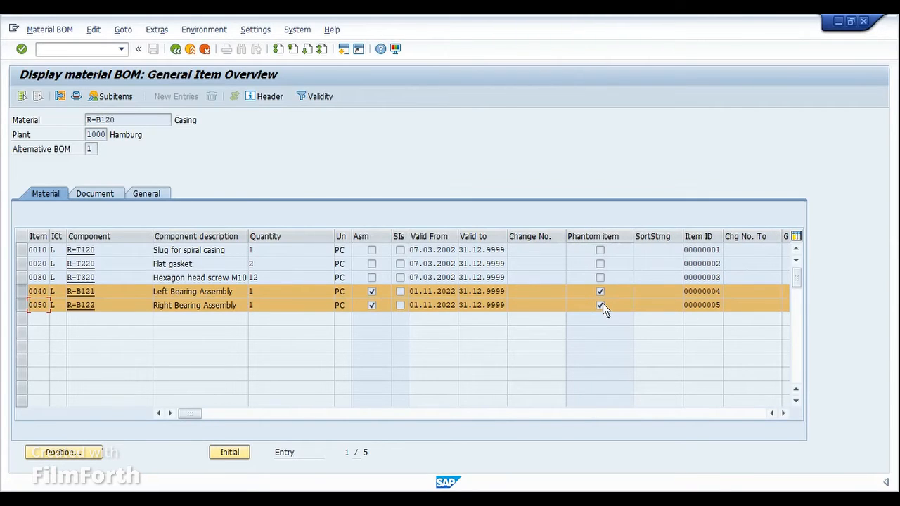
Step: Open the material master of component R-B121 from the BOM and show its MRP 2 data for plant 1000
click(83, 295)
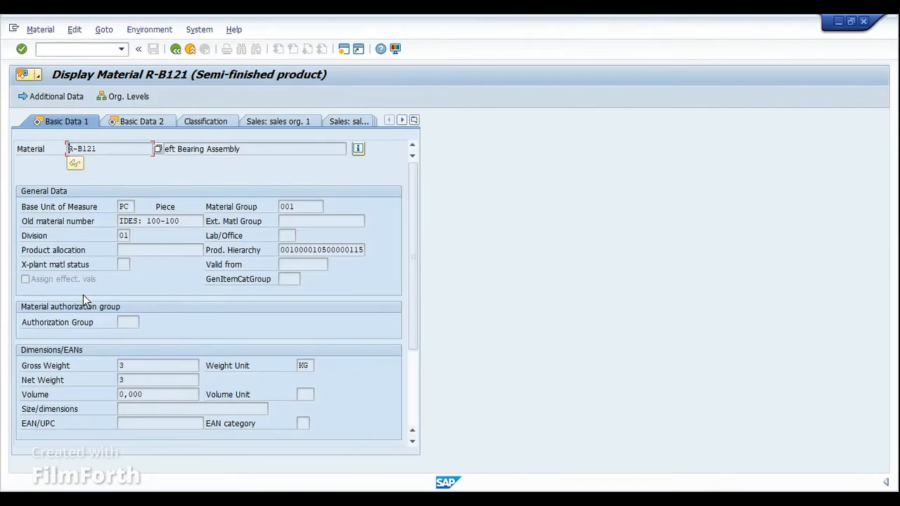
click(415, 120)
click(473, 266)
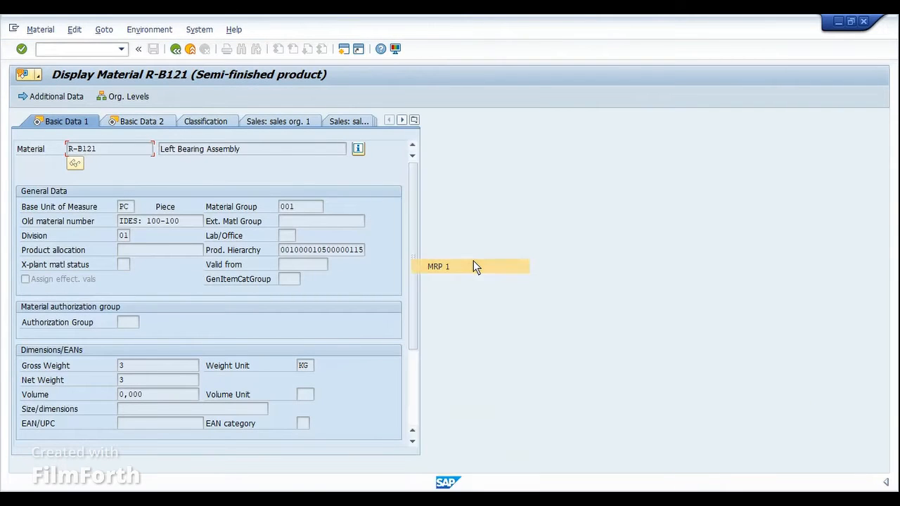
key(Return)
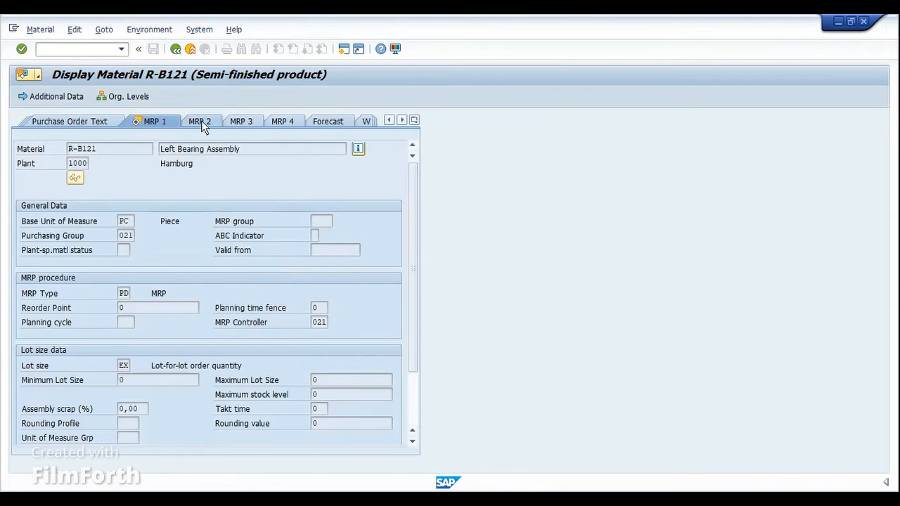
click(200, 122)
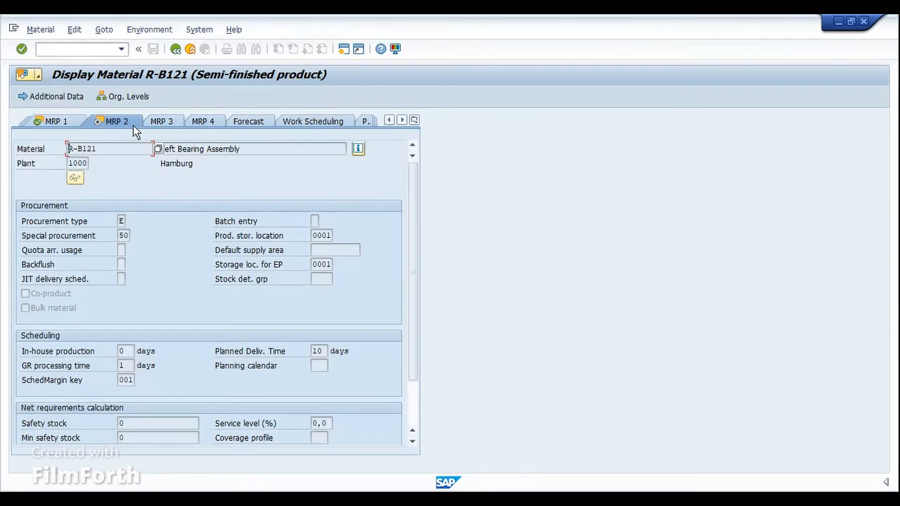
Step: Look up entry 50 Phantom assembly among the special procurement types and return to the BOM item overview
click(121, 236)
click(134, 237)
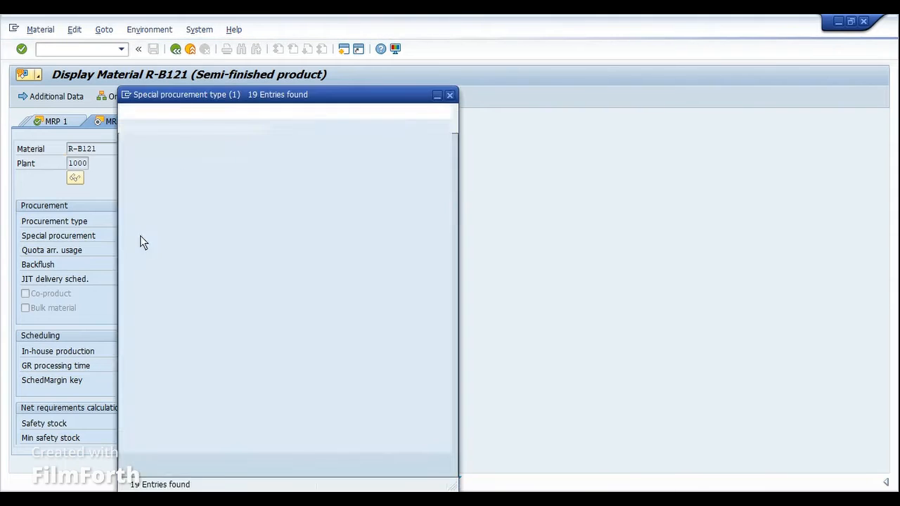
drag(279, 95, 371, 92)
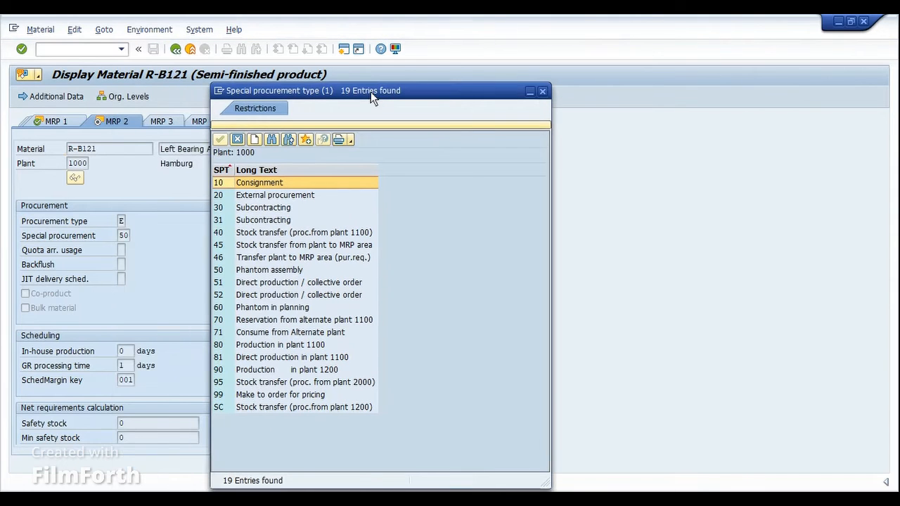
click(266, 271)
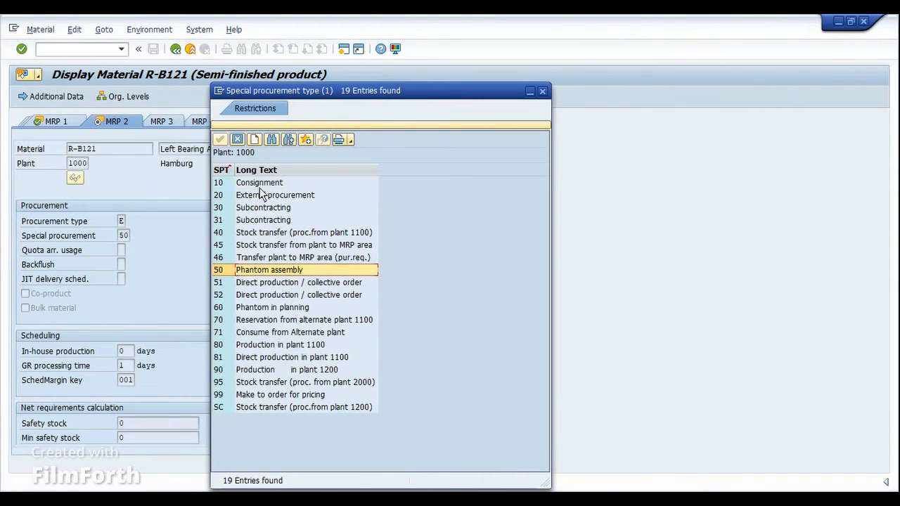
click(223, 139)
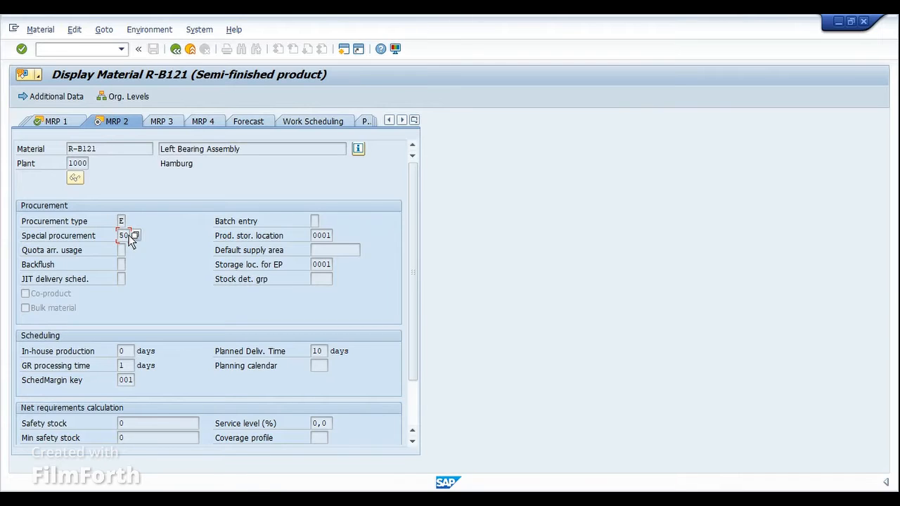
click(174, 50)
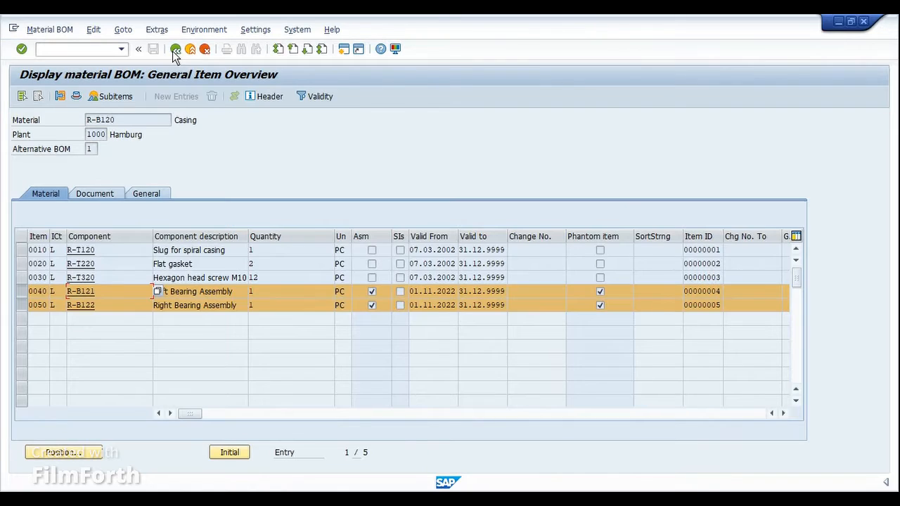
Step: Unmark the two bearing assembly items, 0050 and 0040, in the casing BOM
click(109, 304)
click(22, 305)
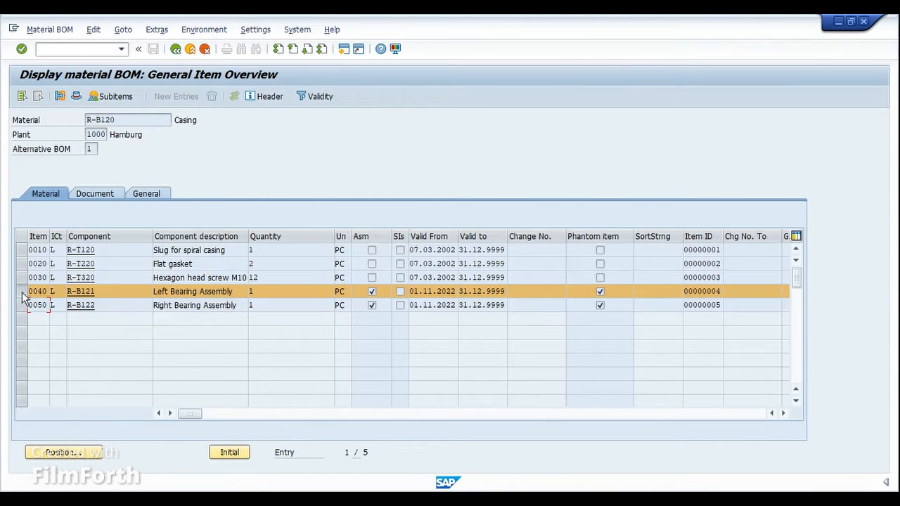
click(21, 292)
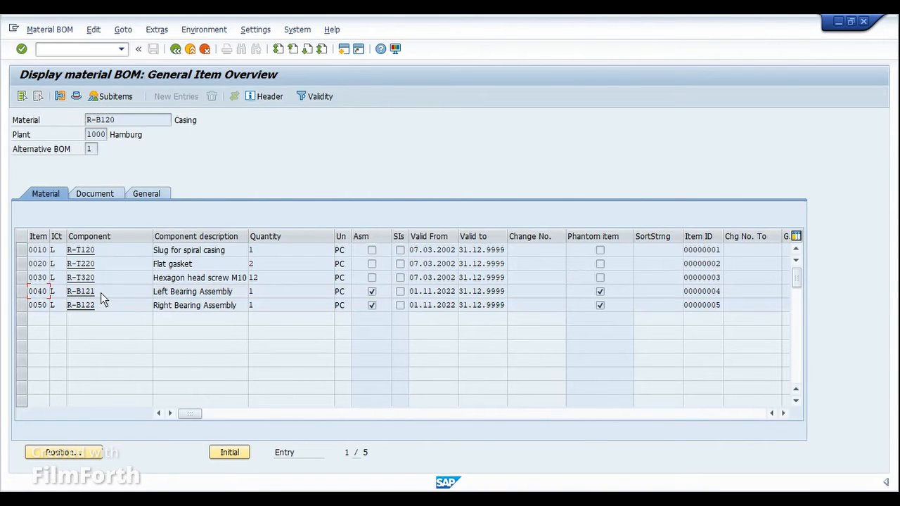
drag(101, 292, 61, 291)
click(98, 298)
drag(124, 122, 92, 120)
click(85, 119)
Step: Check explosion type 02 Switch off phantom assembly in the MRP data of BOM item 0040, and return to the item overview
double_click(37, 294)
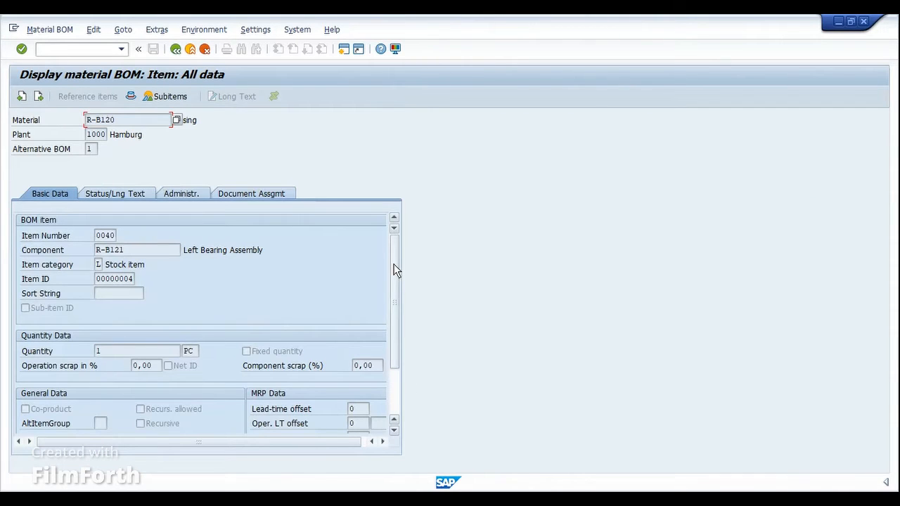
drag(396, 270, 396, 328)
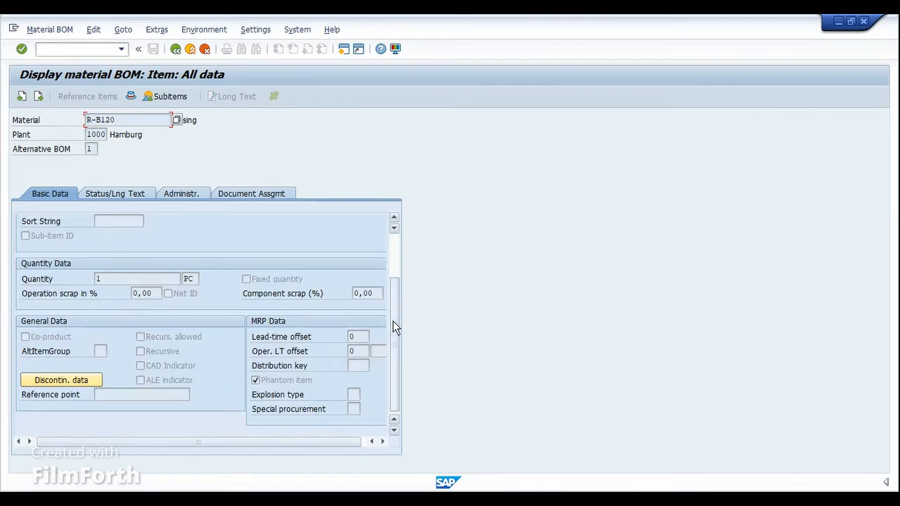
click(356, 396)
click(365, 395)
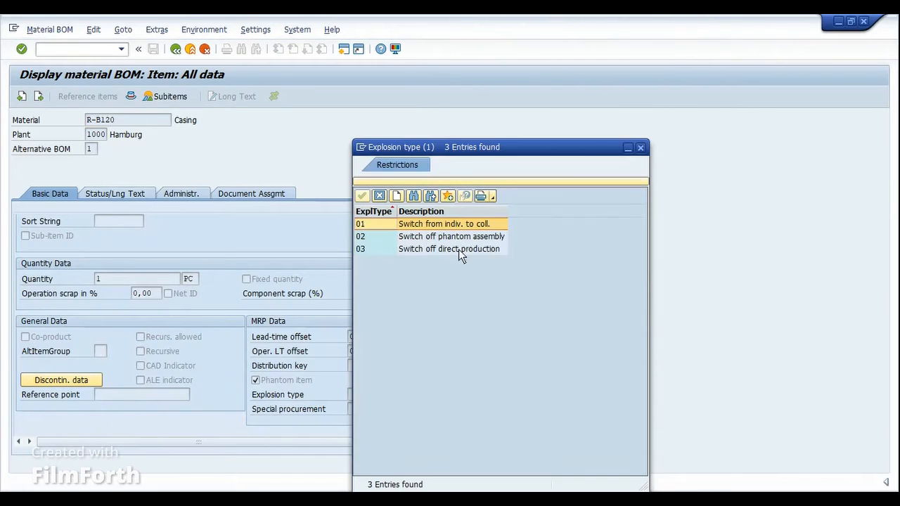
click(443, 239)
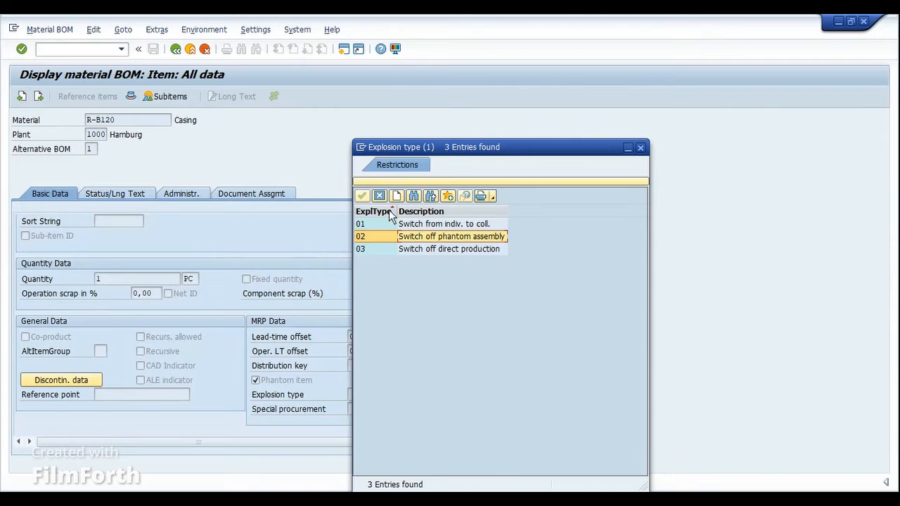
drag(436, 151, 472, 151)
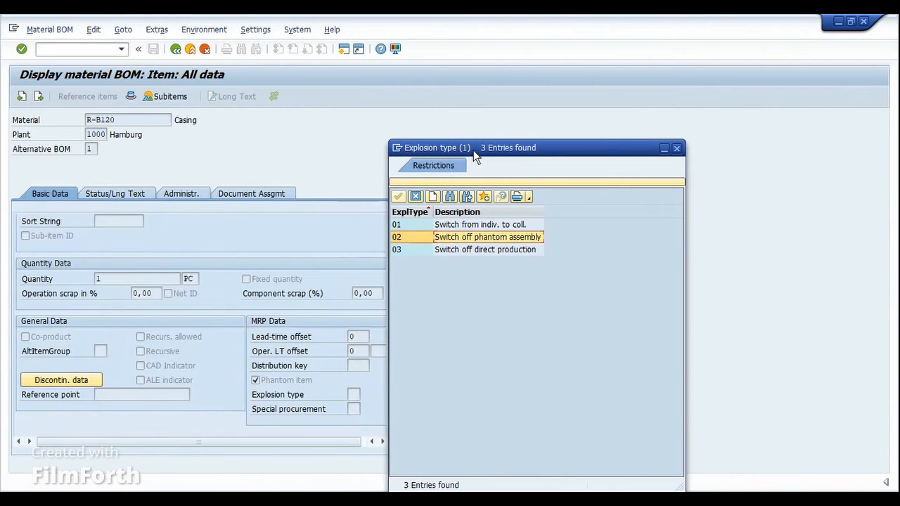
click(417, 198)
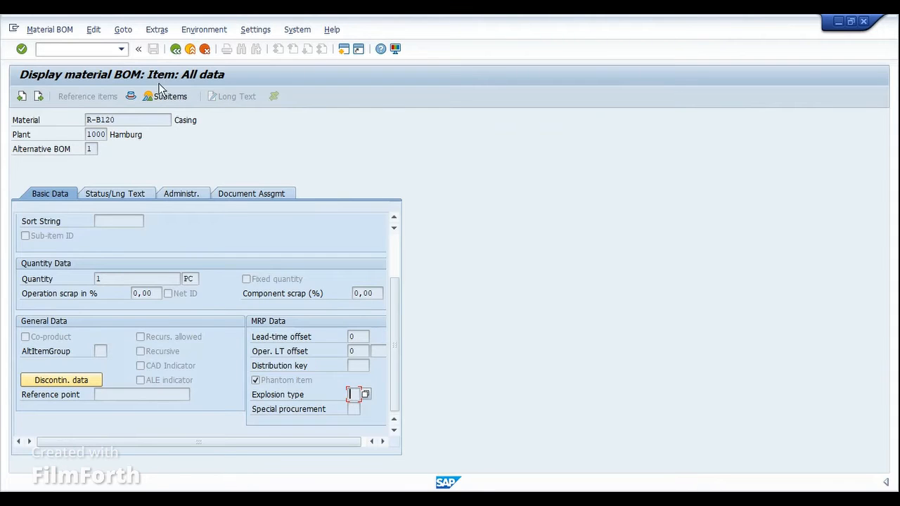
click(176, 49)
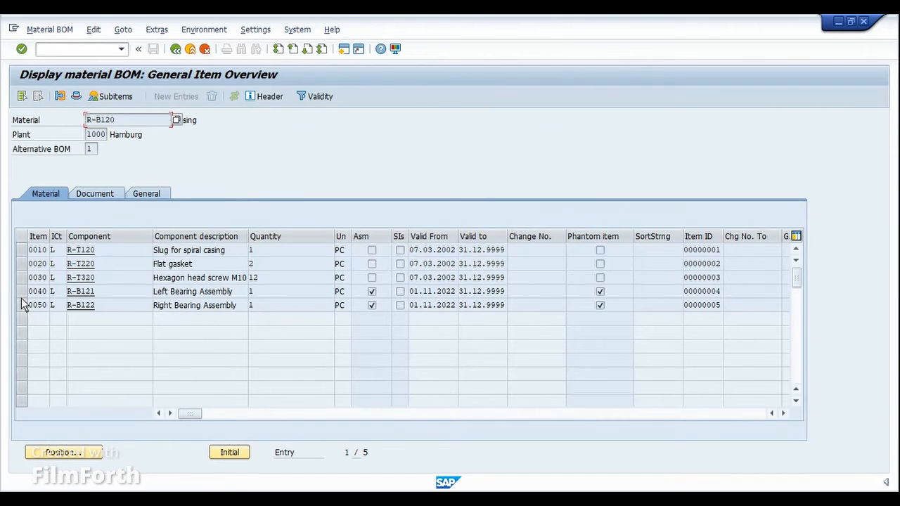
Step: View the material master of the right bearing assembly R-B122 and return to the BOM item overview
click(119, 290)
click(120, 307)
click(97, 294)
double_click(99, 305)
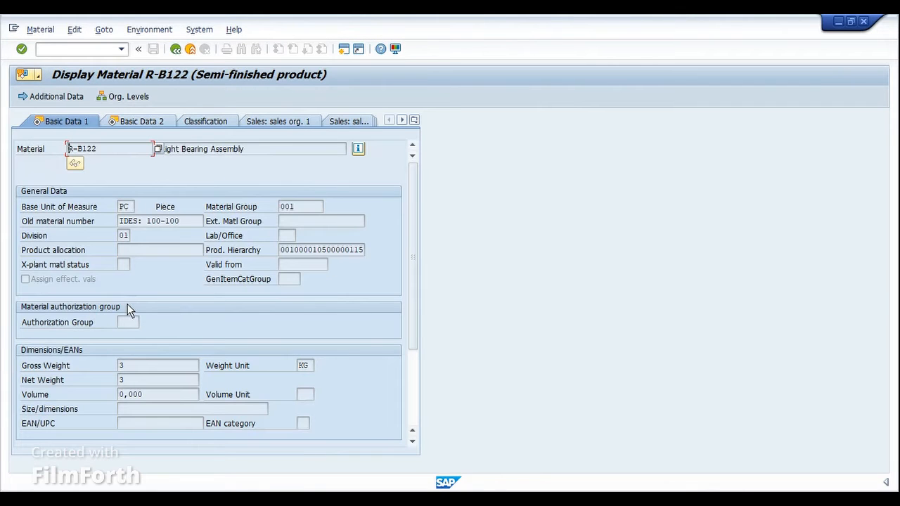
click(175, 49)
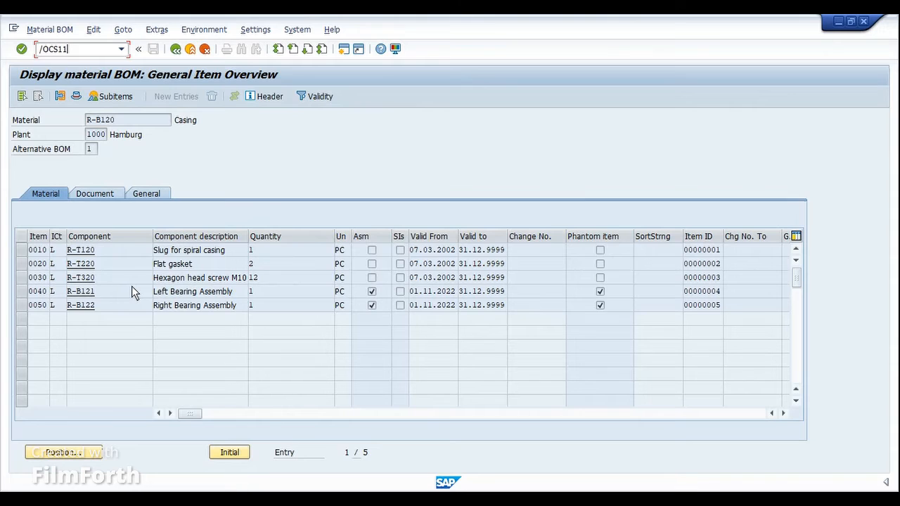
Step: Explode the BOM of R-B120 in plant 1000 level by level with transaction CS11, using BOM application PP01
key(Return)
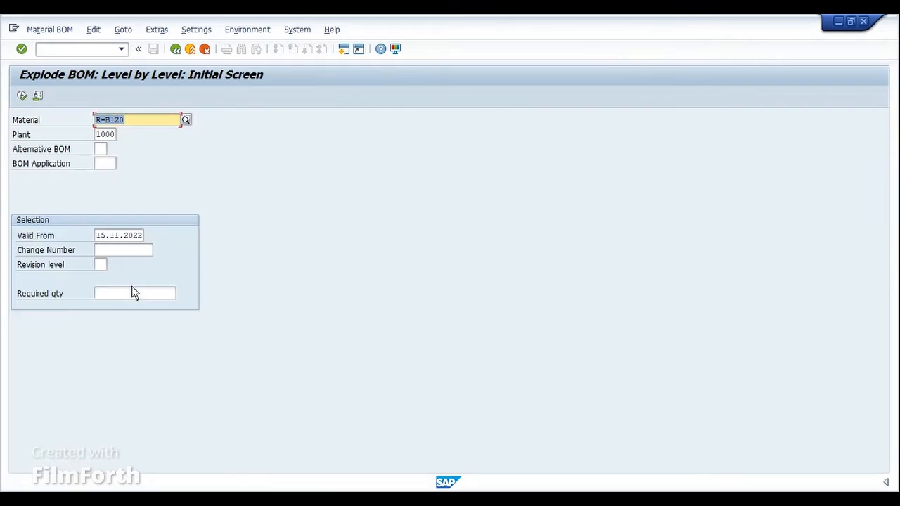
key(Tab)
key(Tab)
key(Tab)
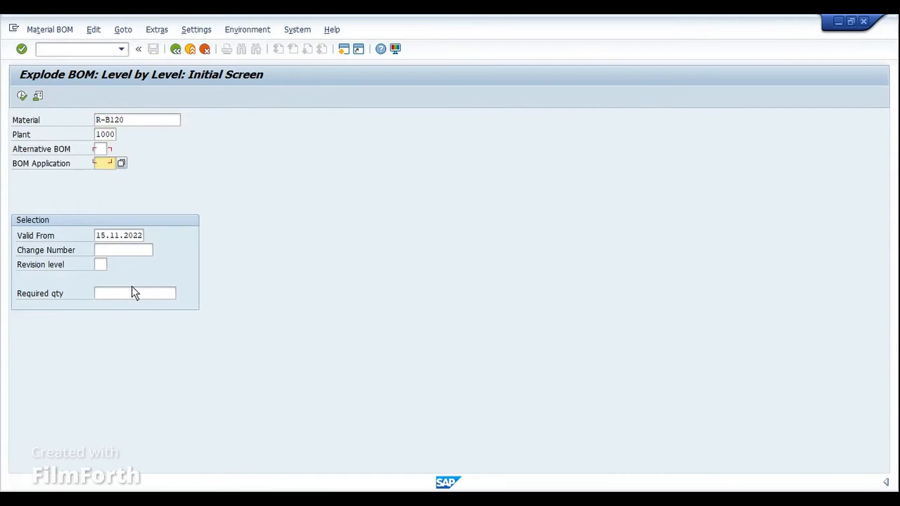
text(PP01)
key(Return)
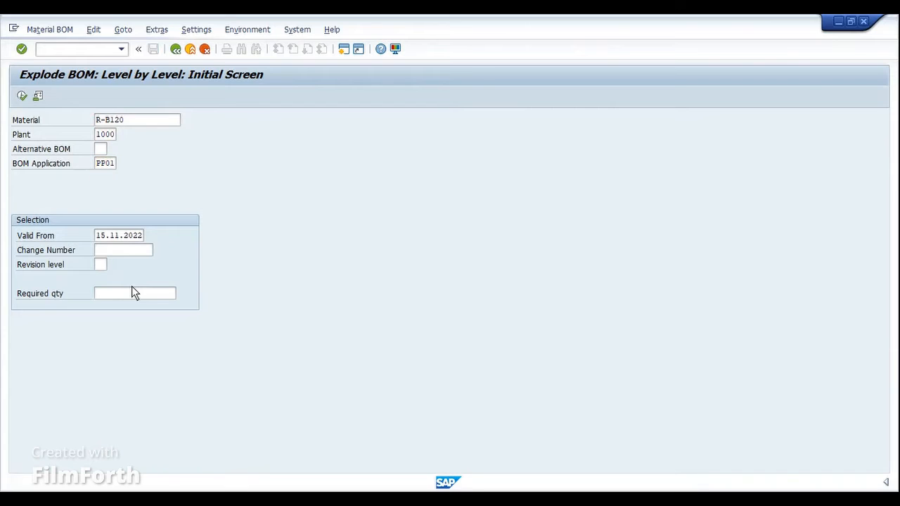
key(F8)
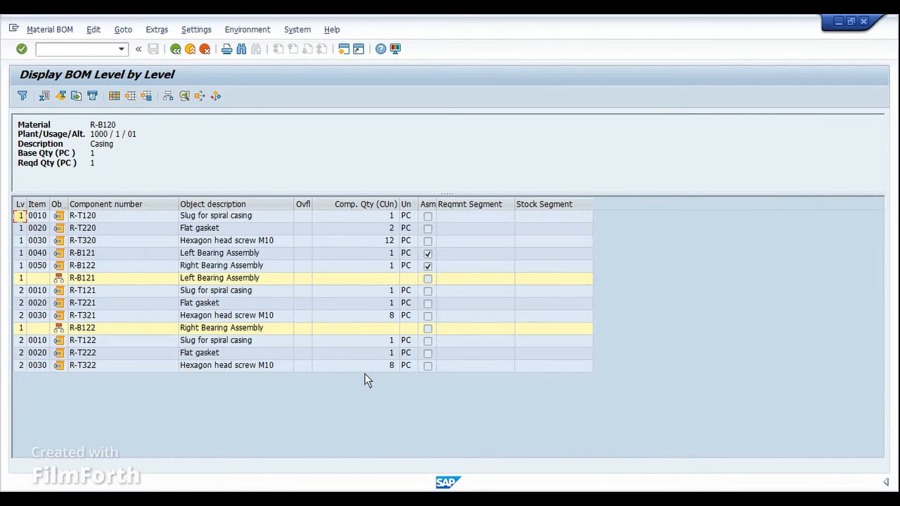
Step: Examine Left Bearing Assembly R-B121 in the exploded casing BOM together with its components R-T121, R-T221 and R-T321
click(98, 256)
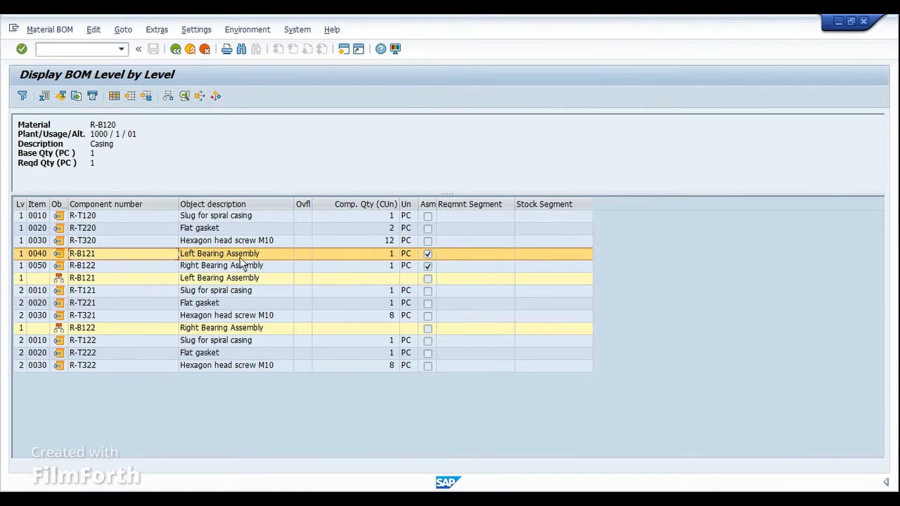
click(99, 280)
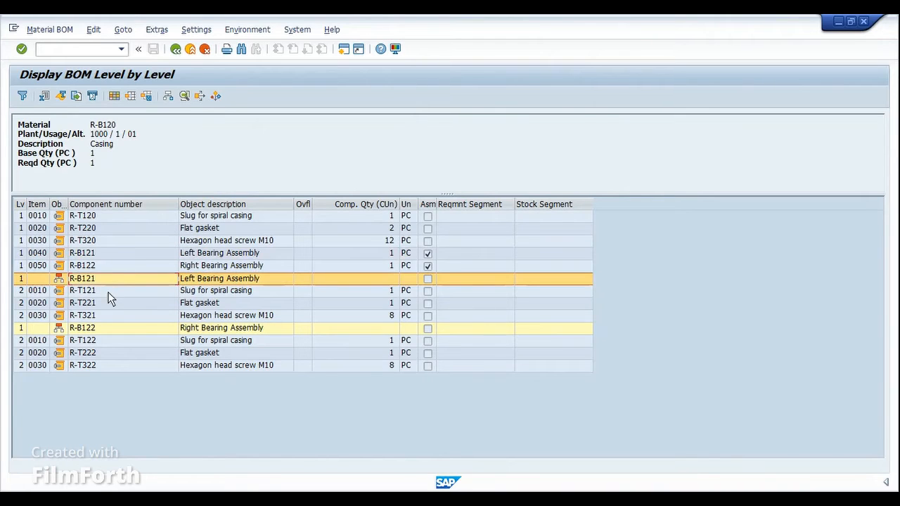
click(109, 292)
click(107, 304)
click(106, 316)
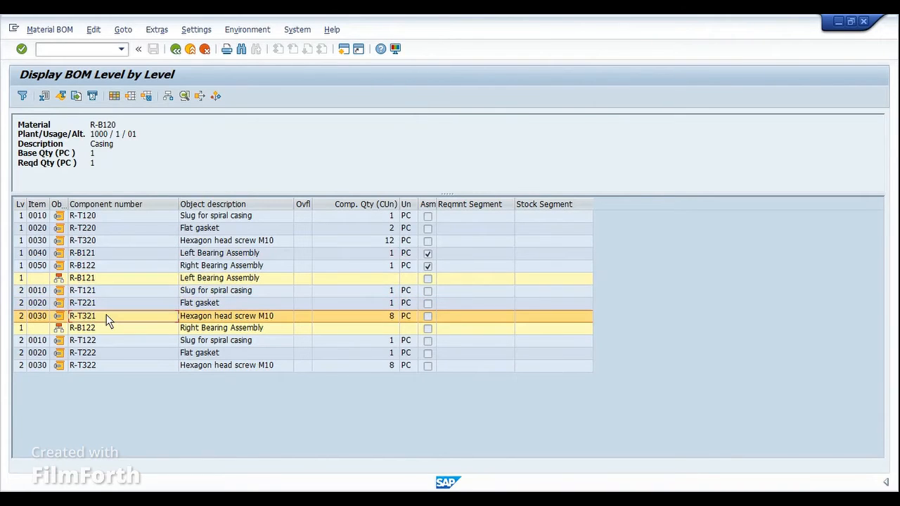
Step: Examine Right Bearing Assembly R-B122 in the exploded BOM together with its components R-T122, R-T222 and R-T322
click(118, 267)
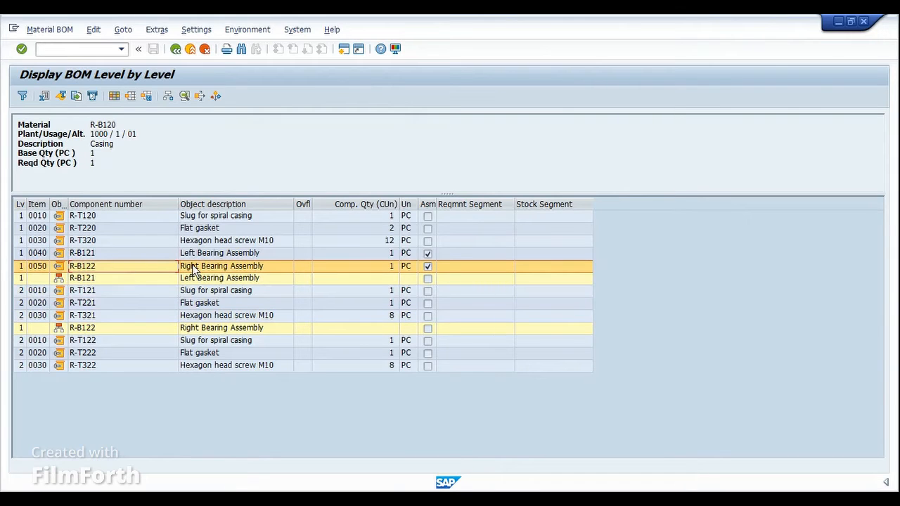
click(132, 340)
click(130, 351)
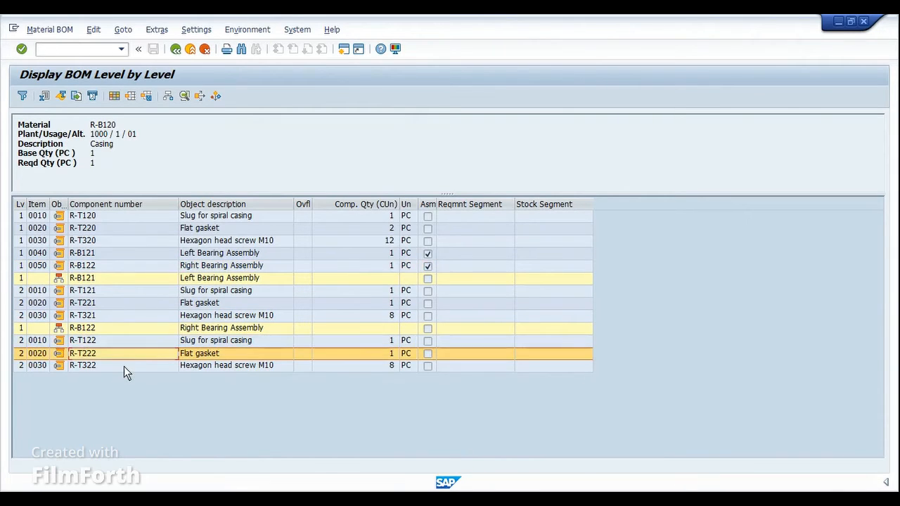
click(124, 365)
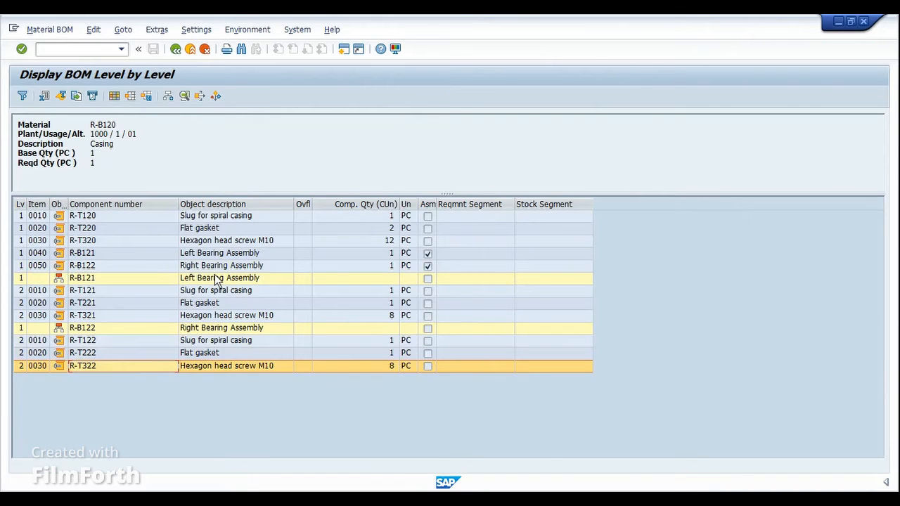
Step: Review the slug, flat gasket and hexagon head screw below Left Bearing Assembly again, continuing to the Right Bearing Assembly heading
click(211, 292)
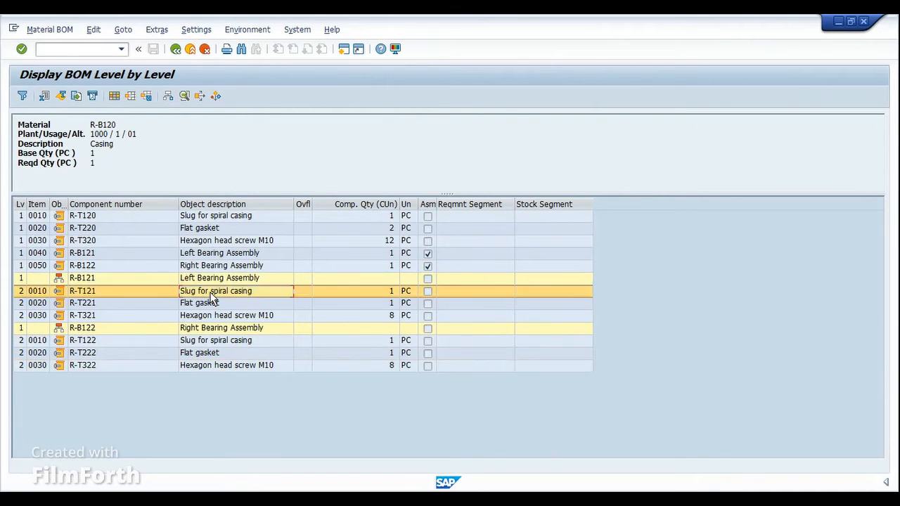
click(212, 303)
click(211, 315)
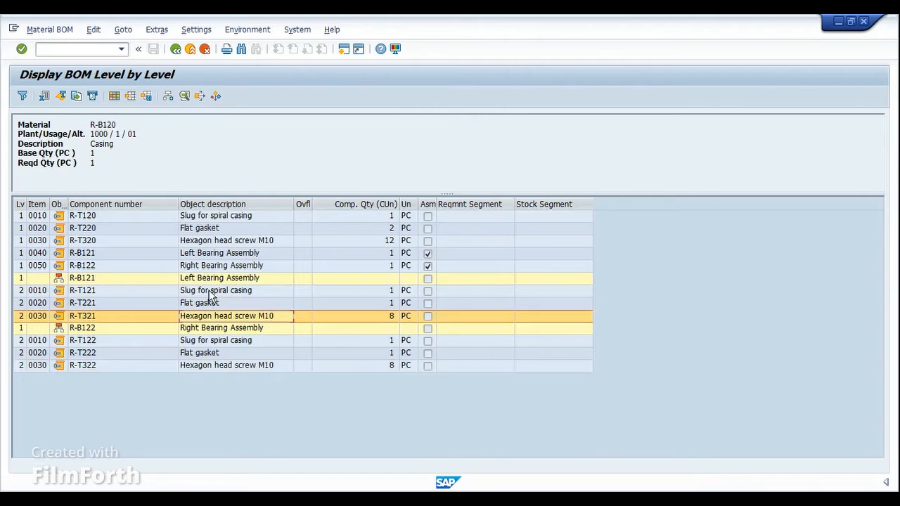
click(210, 281)
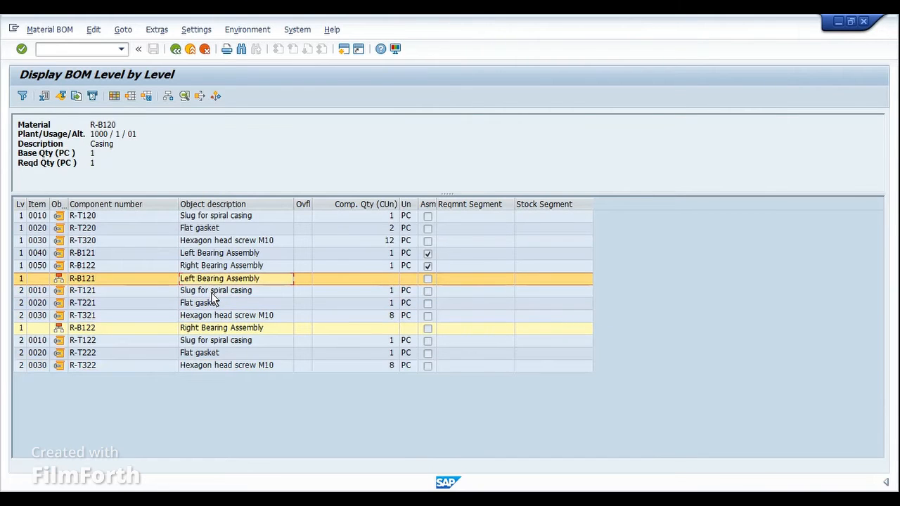
click(213, 292)
click(212, 303)
click(211, 316)
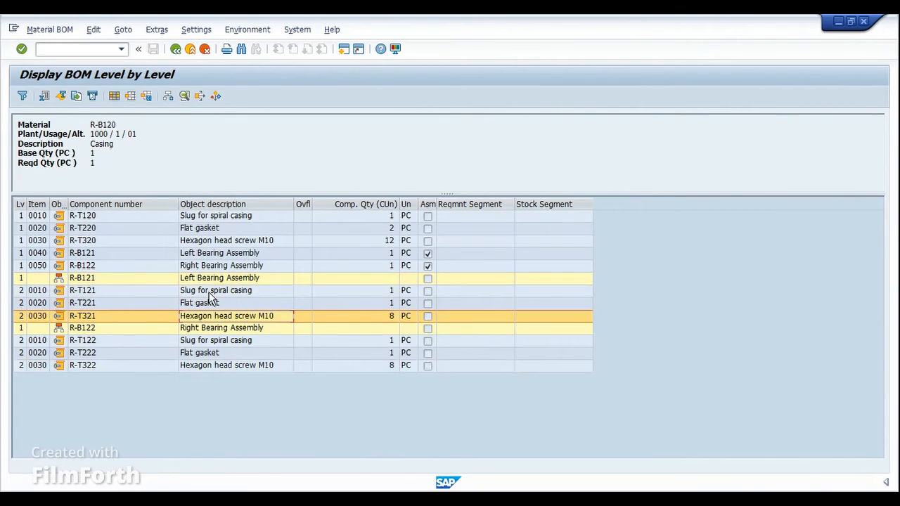
click(149, 282)
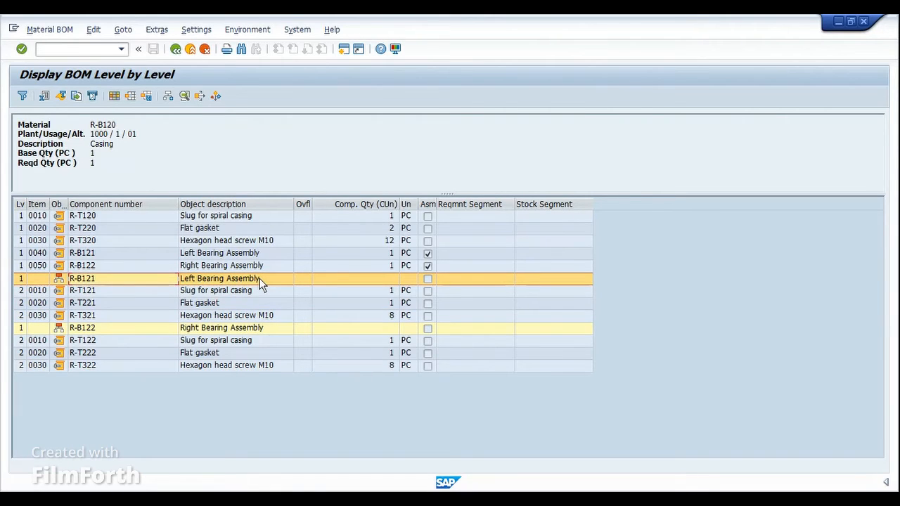
click(250, 294)
click(250, 303)
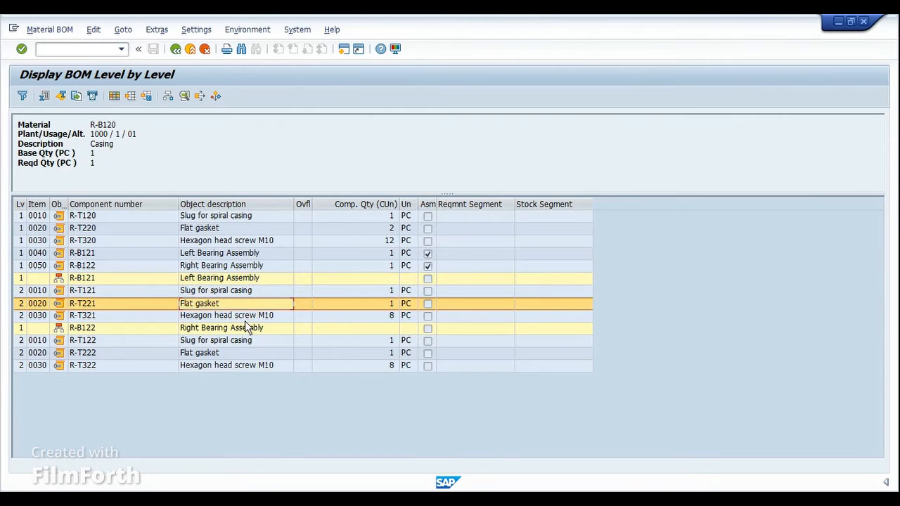
click(251, 316)
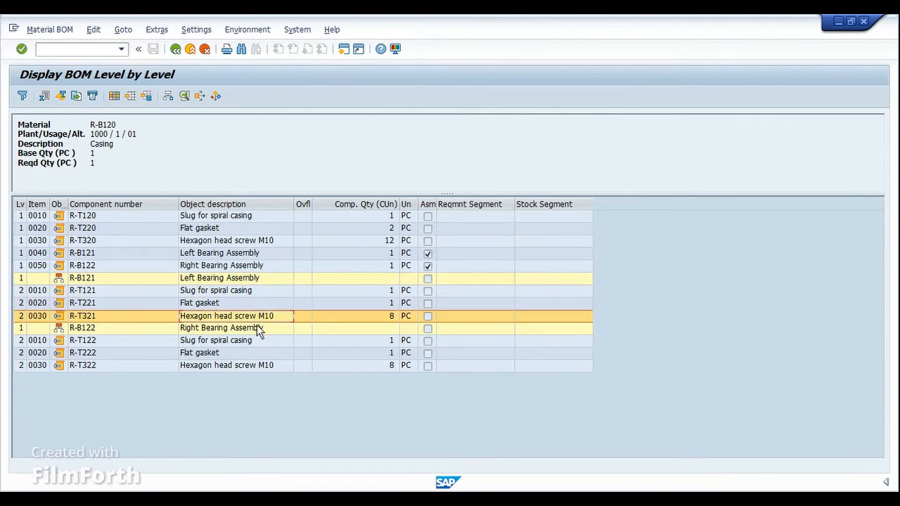
click(257, 329)
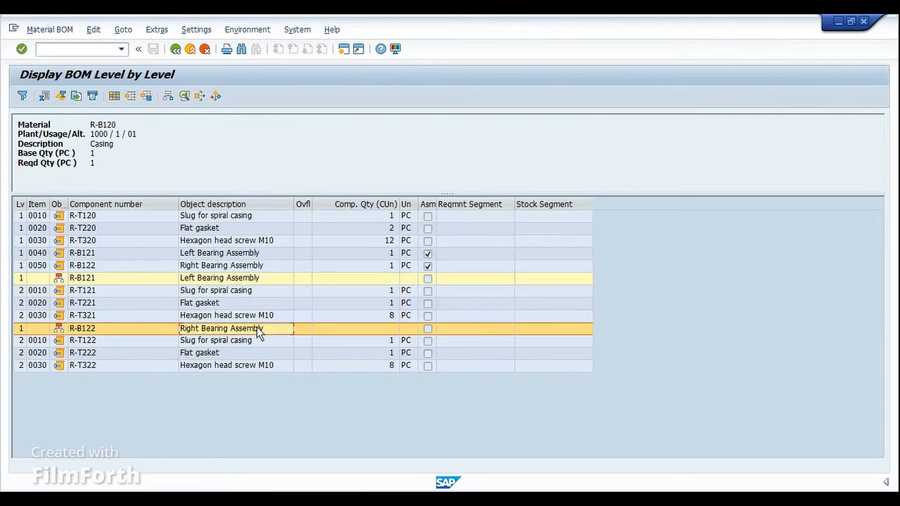
Step: Display the stock/requirements list of flat gasket R-T221 in plant 1000 with transaction MD04 in a new session and refresh it
click(128, 306)
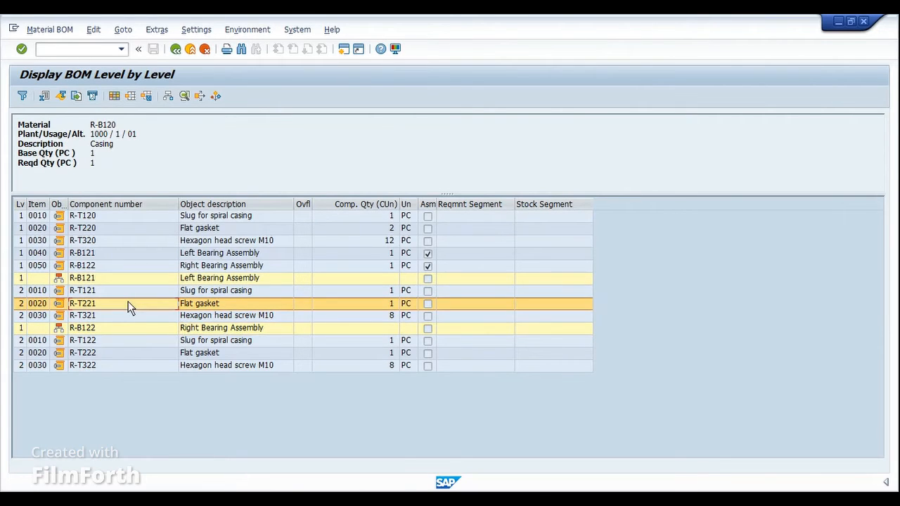
click(129, 306)
key(ctrl+slash)
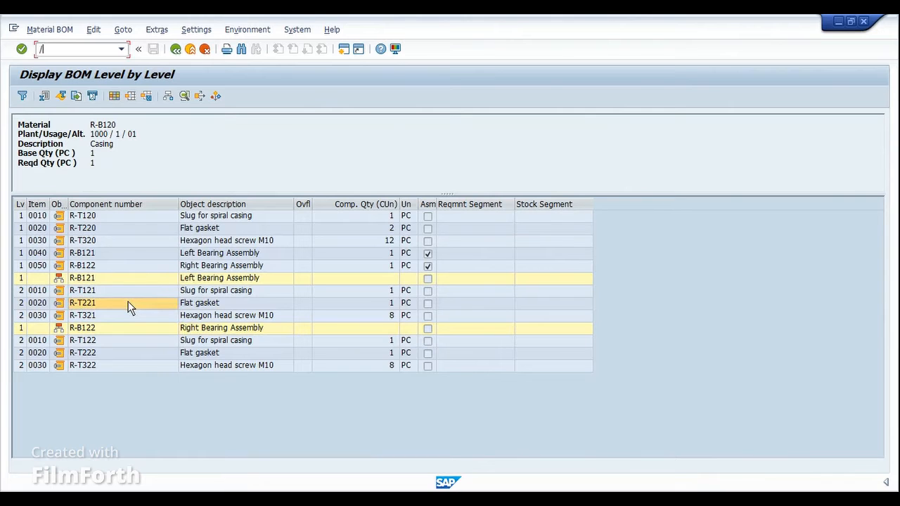
text(/OMD0)
key(Return)
text(R-T221)
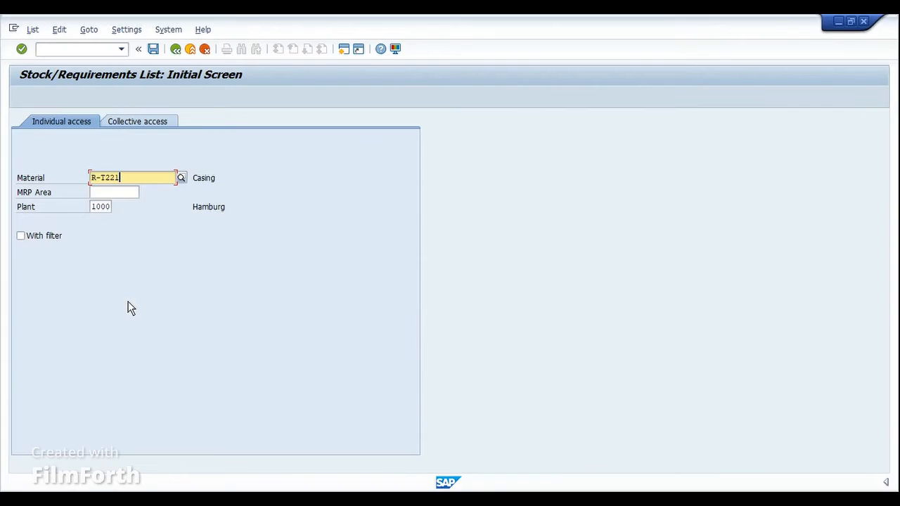
key(Return)
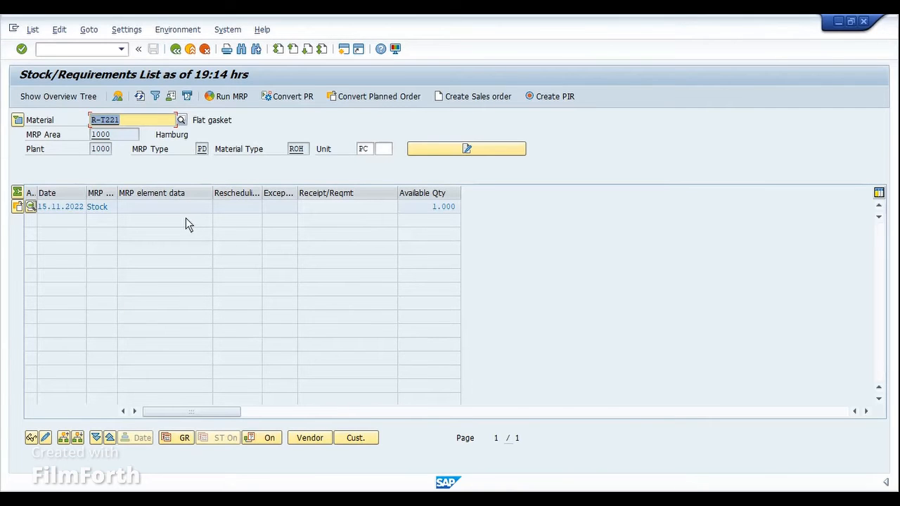
click(142, 98)
Step: Copy material number R-B121 from the level-by-level BOM and display its stock/requirements list in the other session
click(435, 500)
click(462, 447)
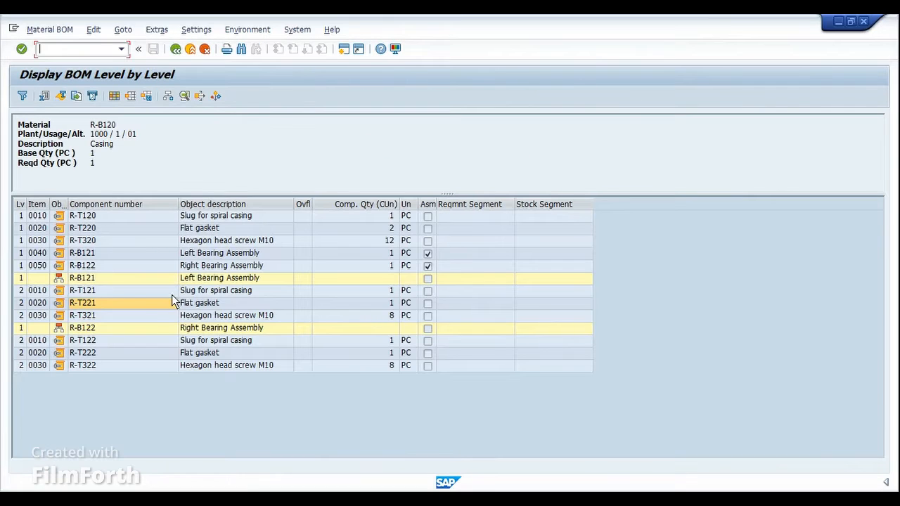
click(102, 253)
key(ctrl+c)
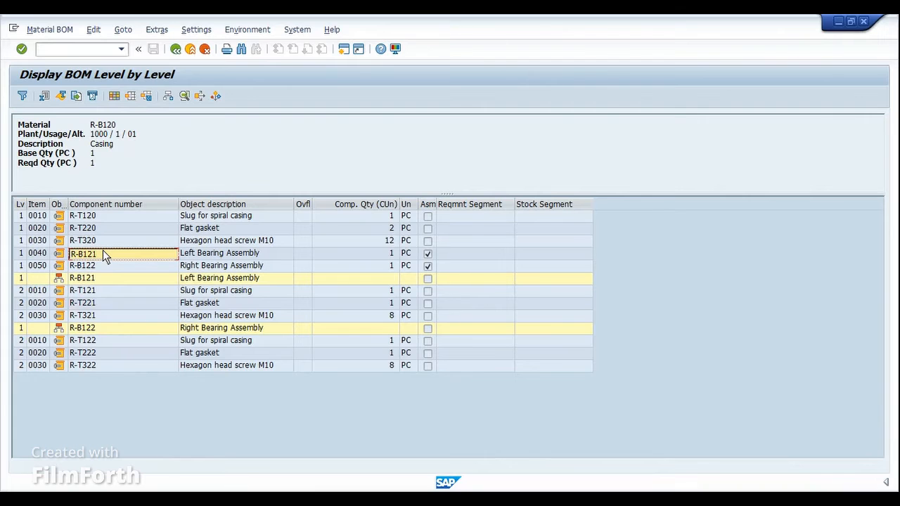
key(alt+Tab)
key(ctrl+v)
key(Return)
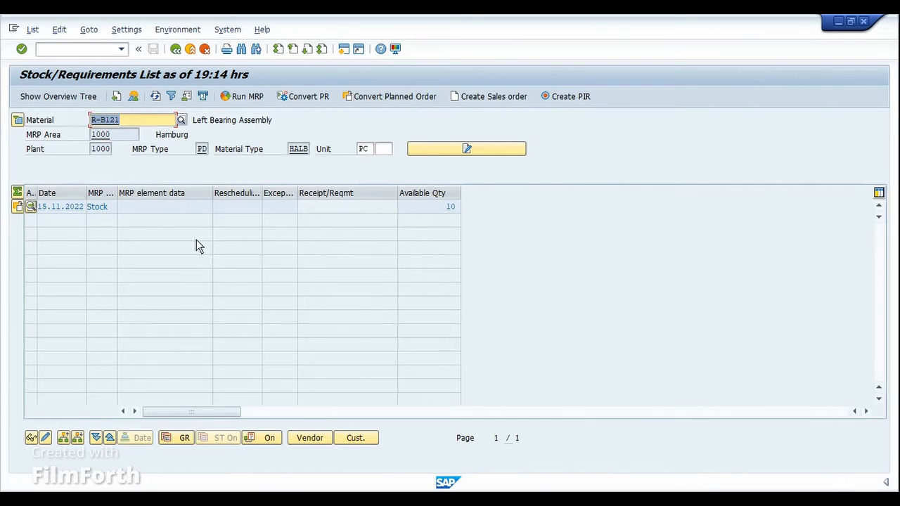
Step: Call transaction MD04 for casing R-B120 in plant 1000 and examine the safety stock requirement and the resulting shortage
key(ctrl+slash)
text(/N)
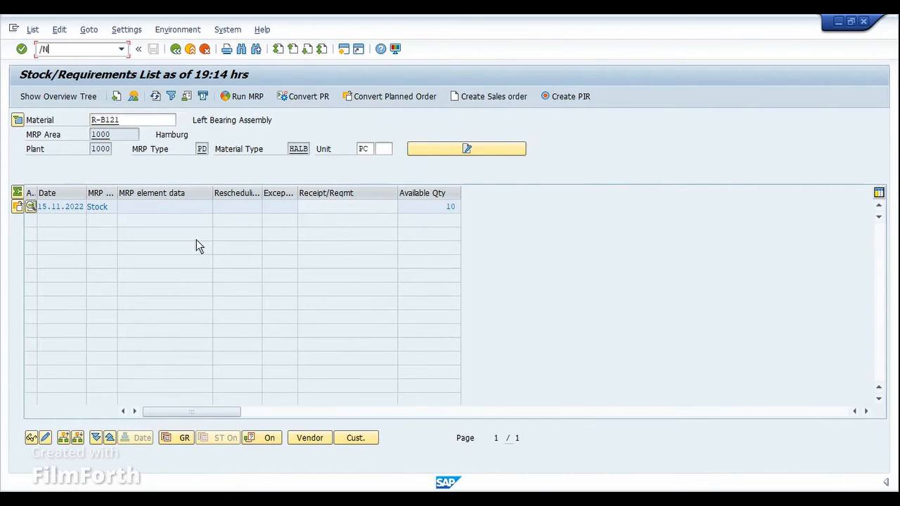
text(MD04)
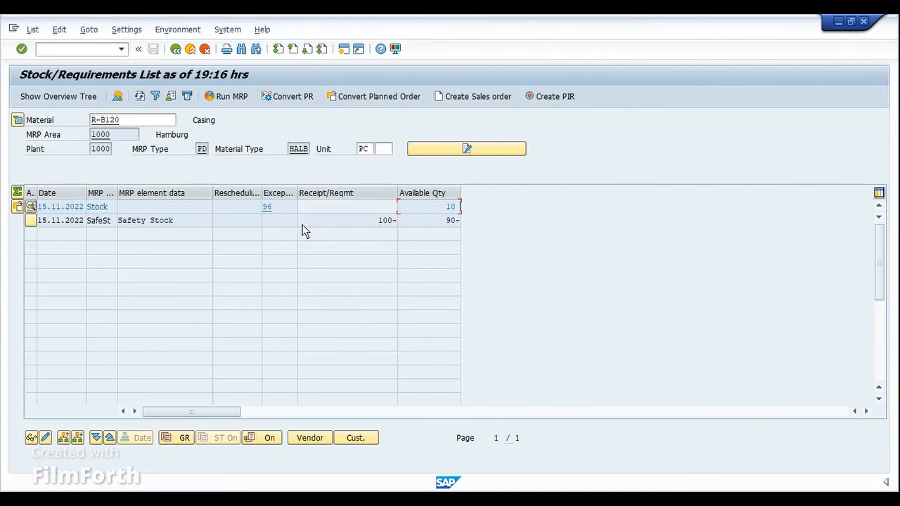
click(364, 222)
drag(365, 222, 476, 223)
Step: Run single-item, multi-level MRP for R-B120 in plant 1000 with the proposed parameters, and refresh its stock/requirements list
click(230, 97)
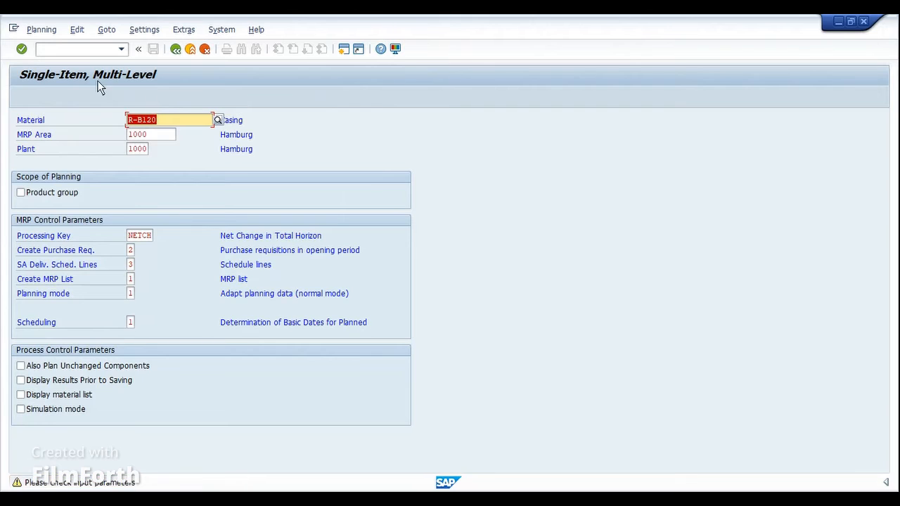
click(21, 50)
click(22, 49)
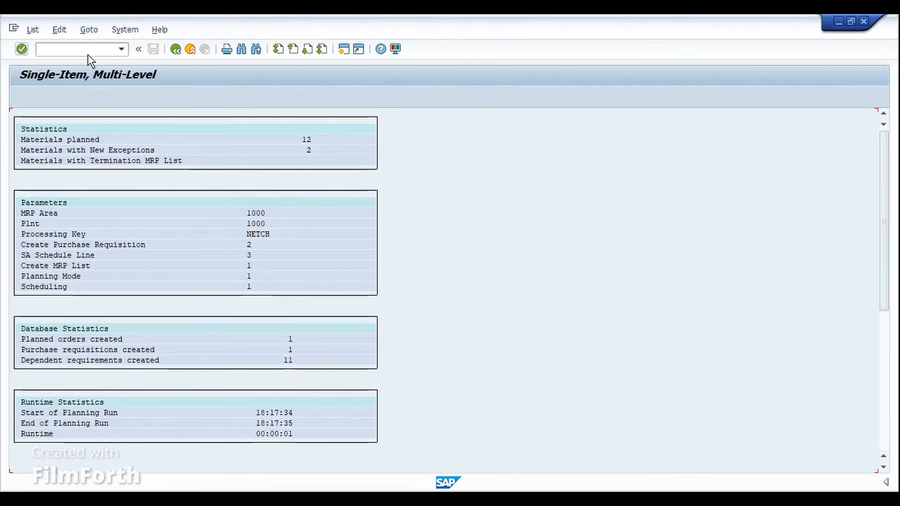
click(176, 49)
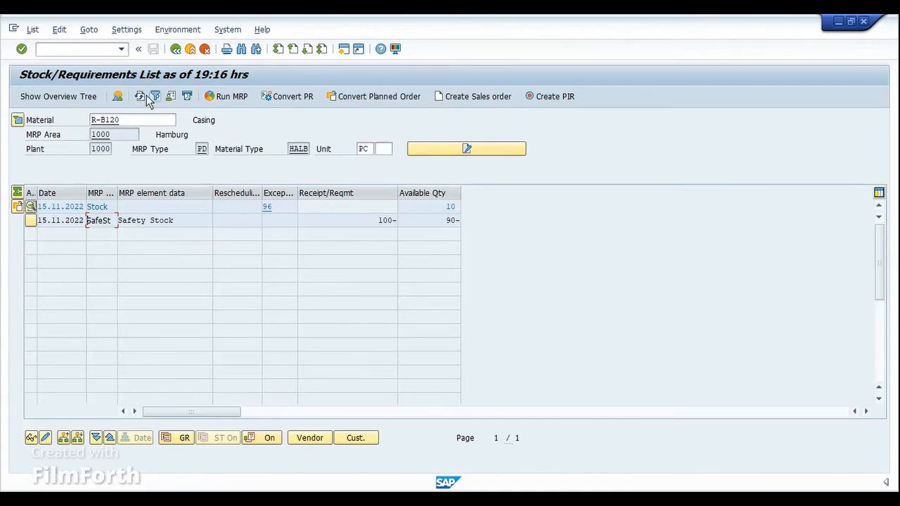
click(140, 97)
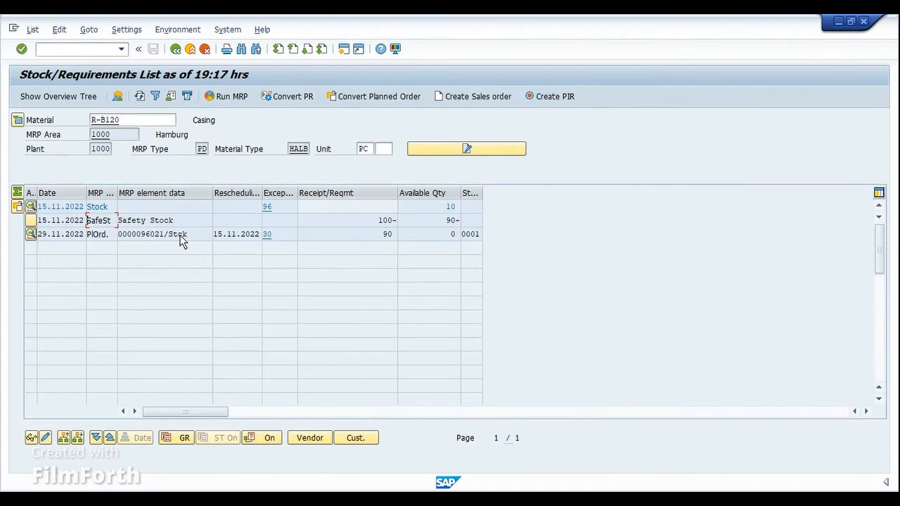
Step: Display the new planned order for casing R-B120 and open its component overview
drag(382, 236, 400, 234)
double_click(161, 238)
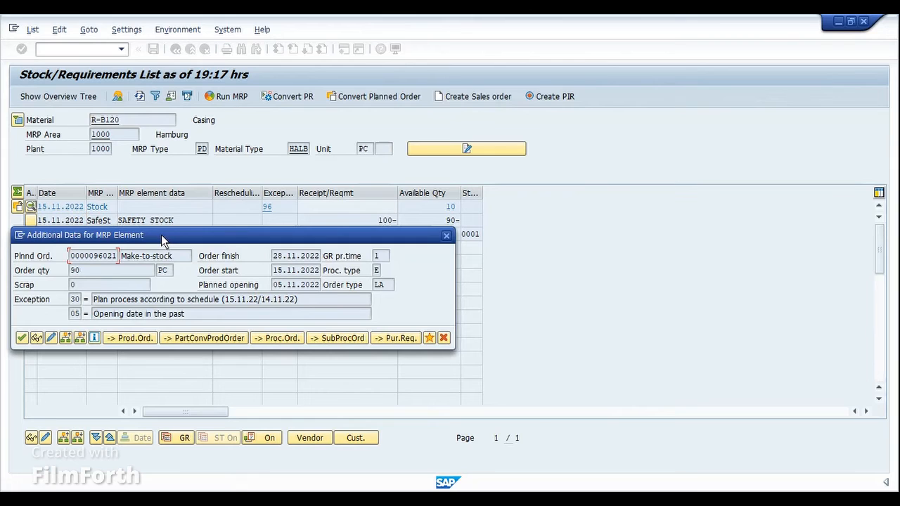
click(33, 338)
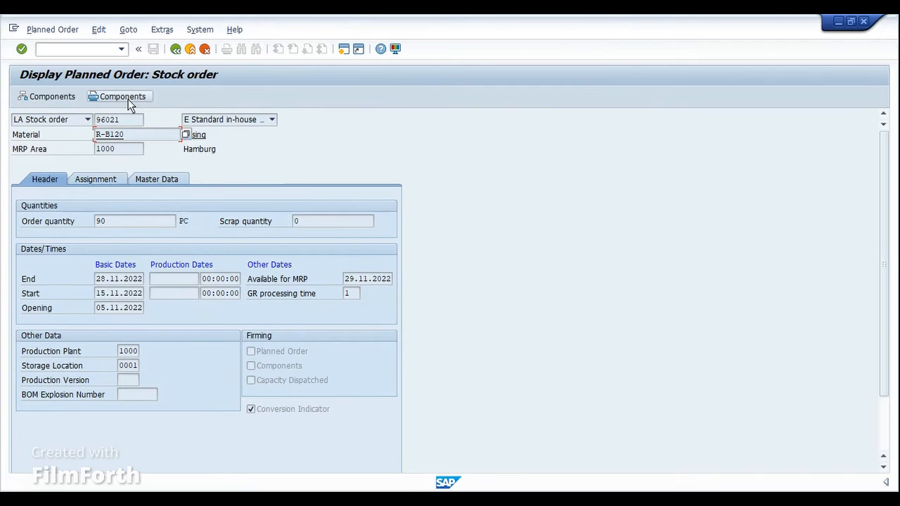
click(65, 99)
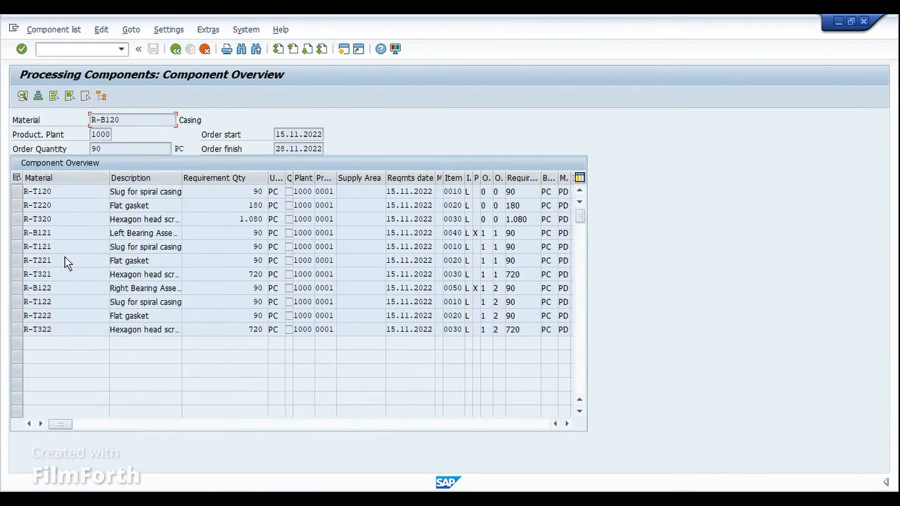
Step: Mark phantom assemblies R-B121 and R-B122 in the planned order's component overview to check their exploded components, and unmark both
click(16, 233)
click(16, 288)
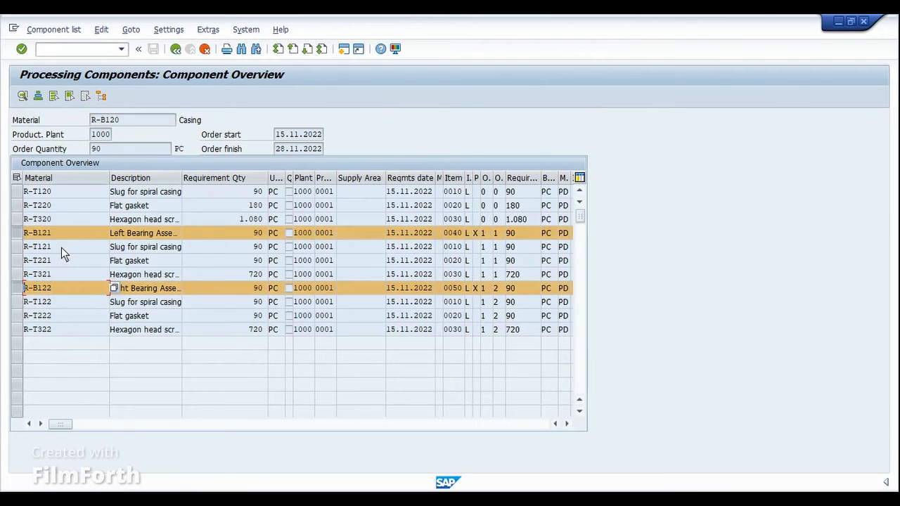
click(453, 247)
ctrl+click(17, 232)
ctrl+click(17, 290)
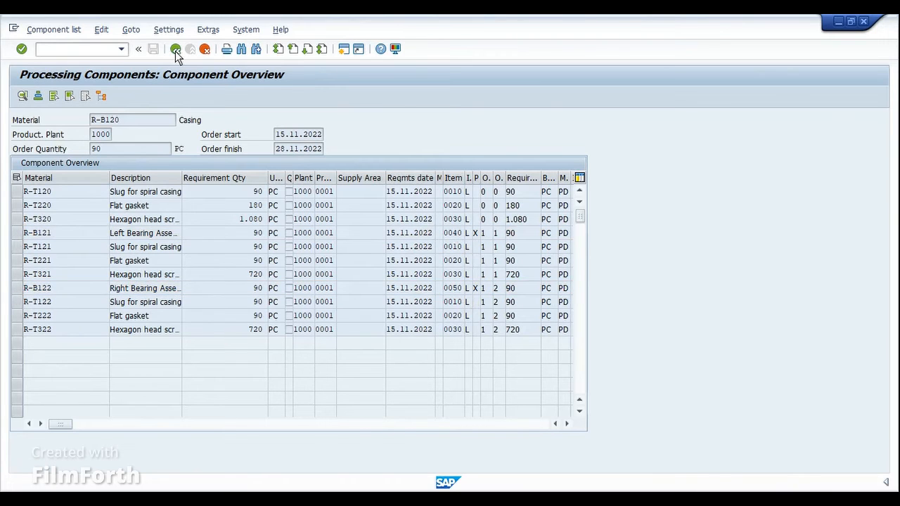
Step: Leave the planned order display and copy the component number of left bearing assembly R-B121 from the level-by-level BOM
click(176, 48)
click(176, 49)
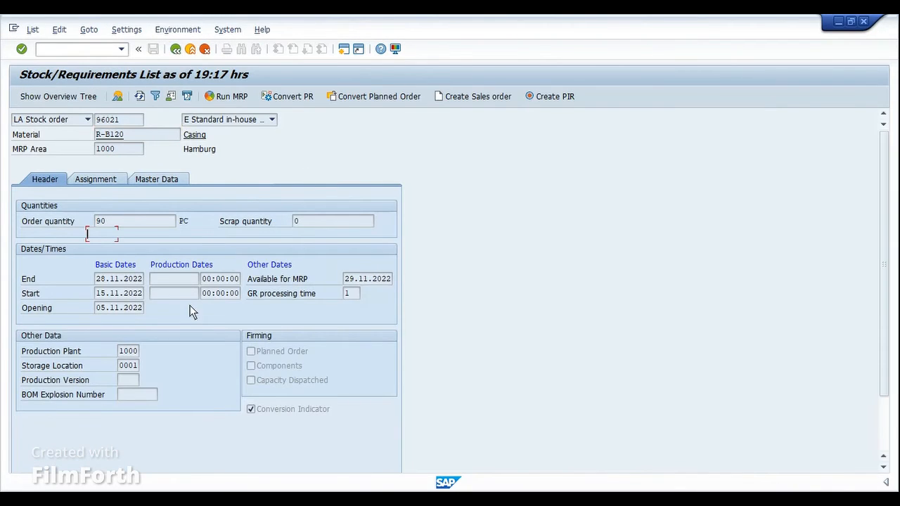
mouse_move(542, 450)
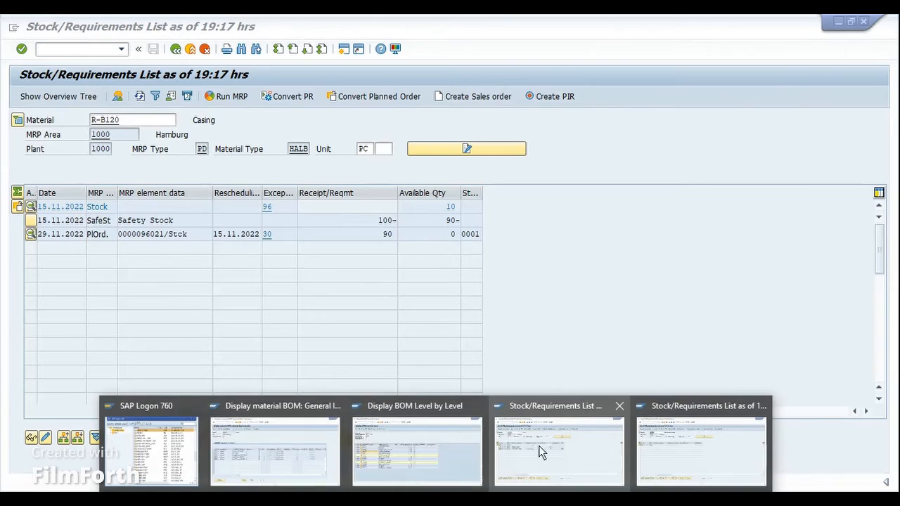
click(430, 447)
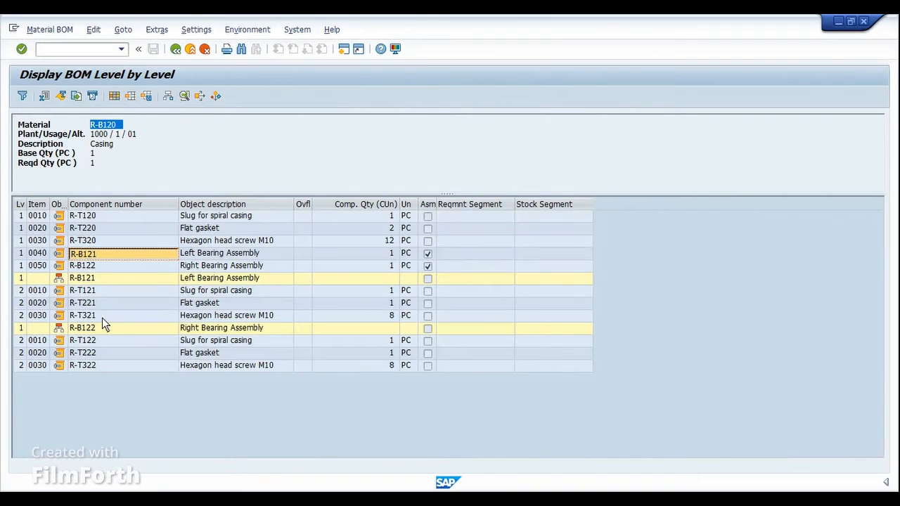
click(117, 267)
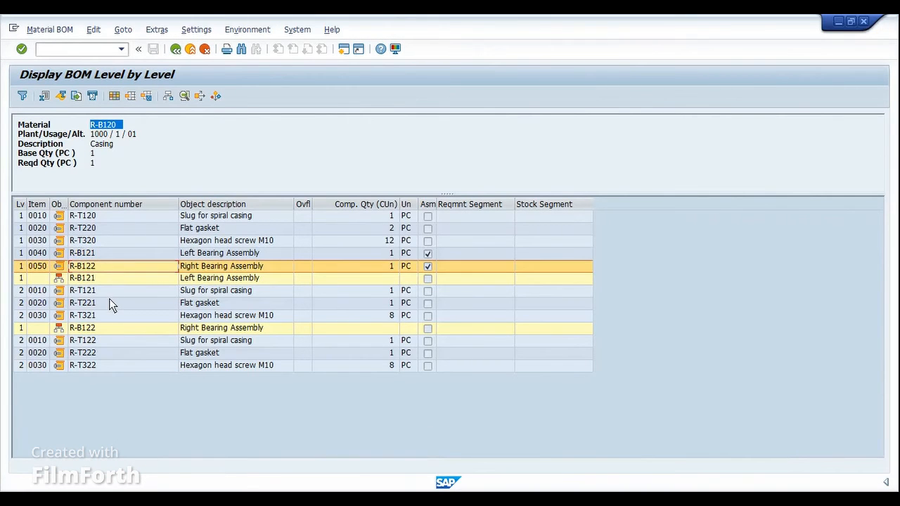
click(91, 253)
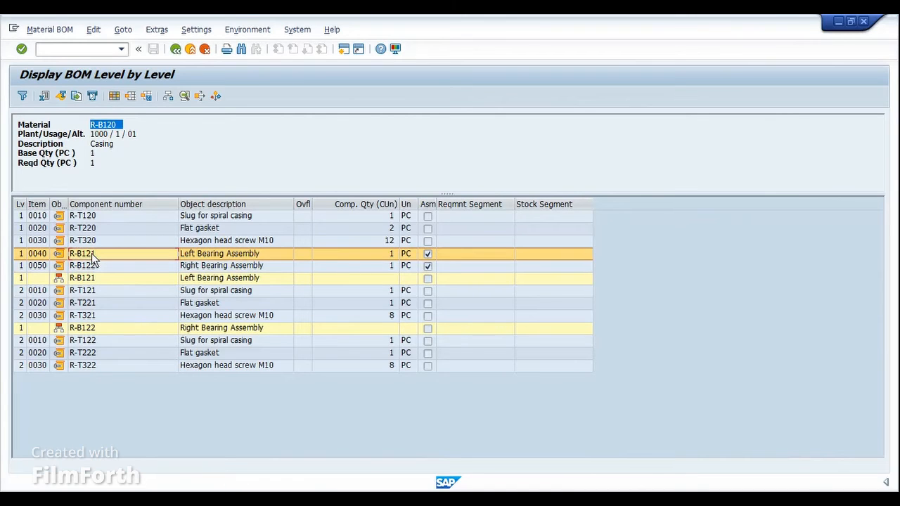
click(92, 254)
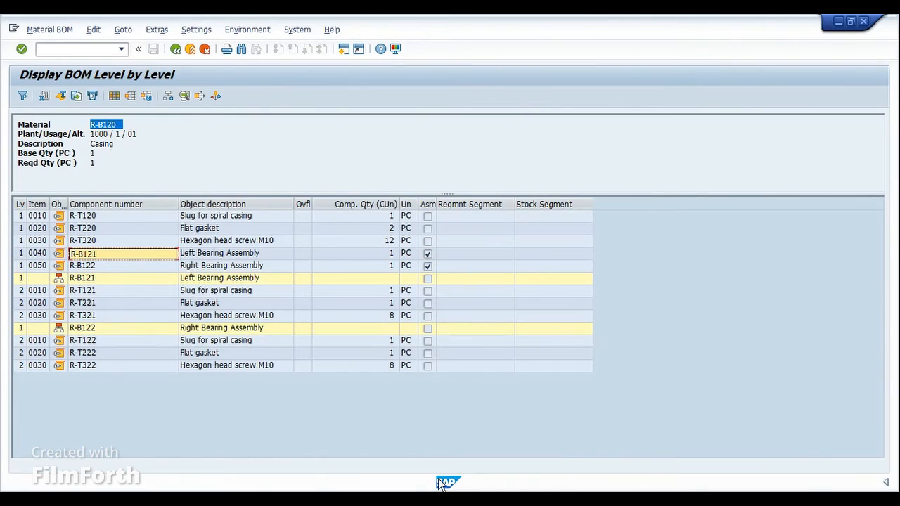
Step: Display the stock/requirements list for phantom assembly R-B121 in plant 1000 and refresh it to check for dependent requirements
click(435, 501)
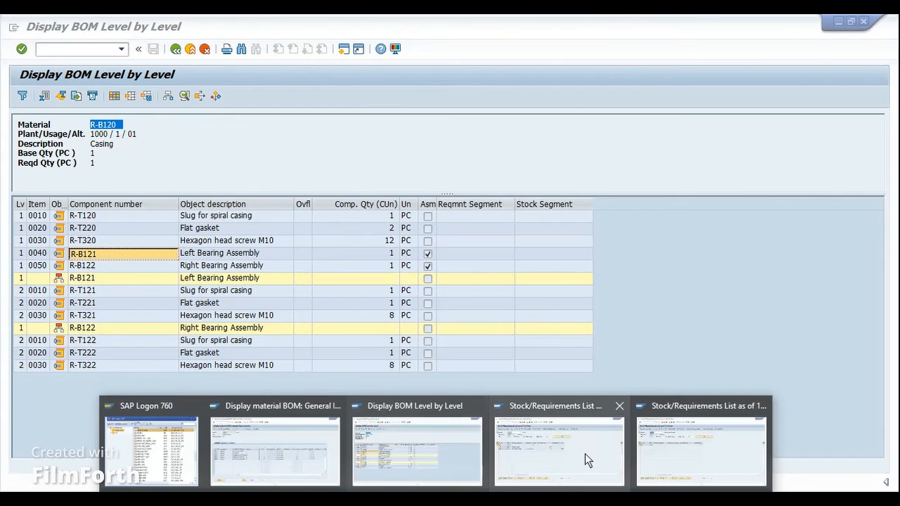
click(584, 454)
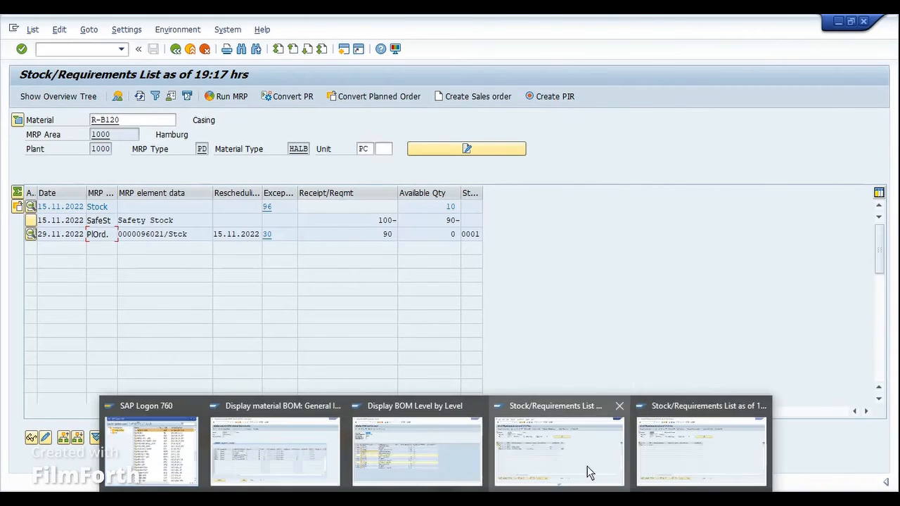
click(698, 451)
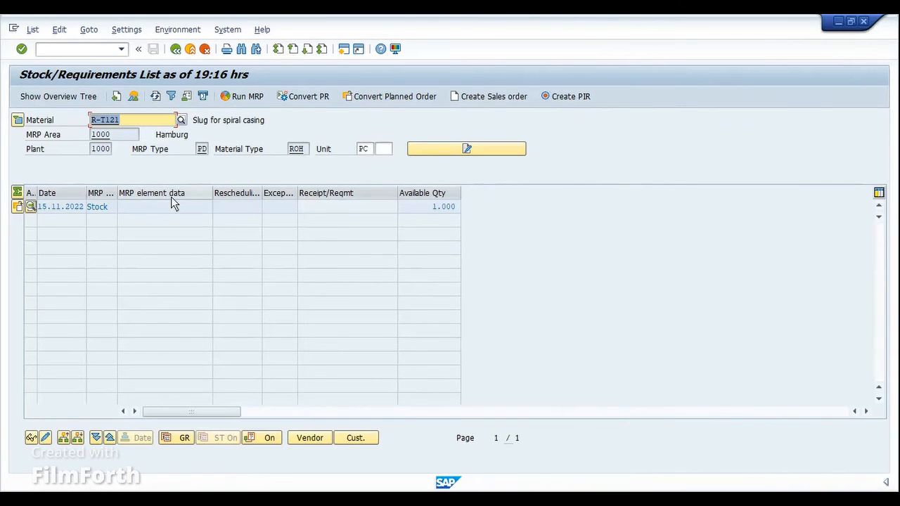
click(155, 95)
click(156, 97)
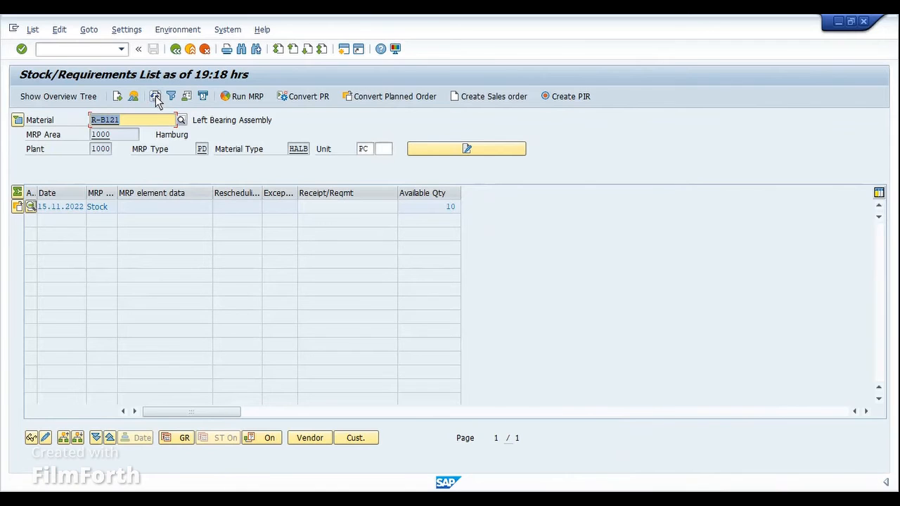
click(157, 99)
click(157, 99)
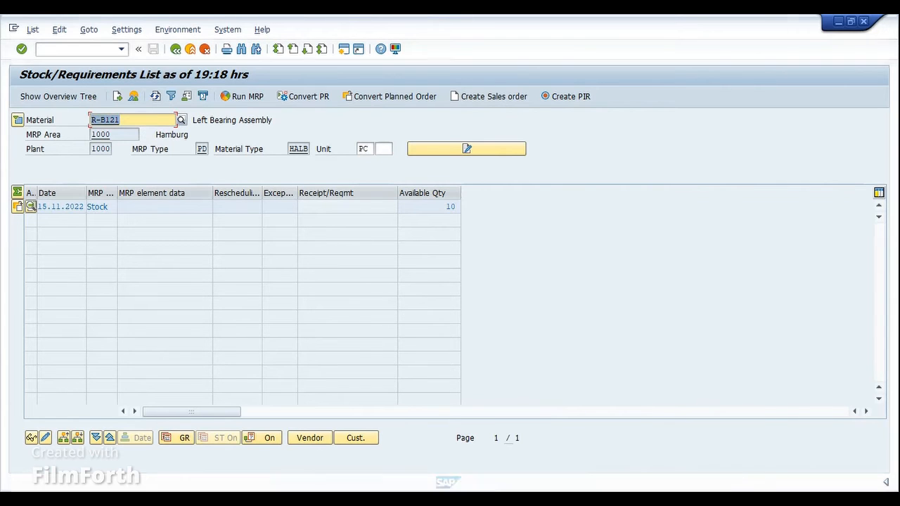
Step: Copy component R-T121 from the level-by-level BOM, display its stock/requirements list in plant 1000 and refresh it
click(430, 499)
click(420, 455)
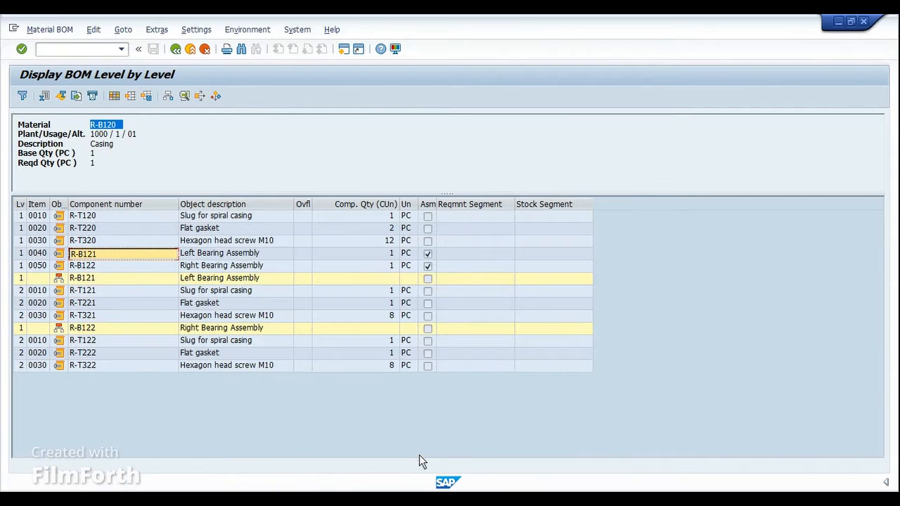
click(103, 296)
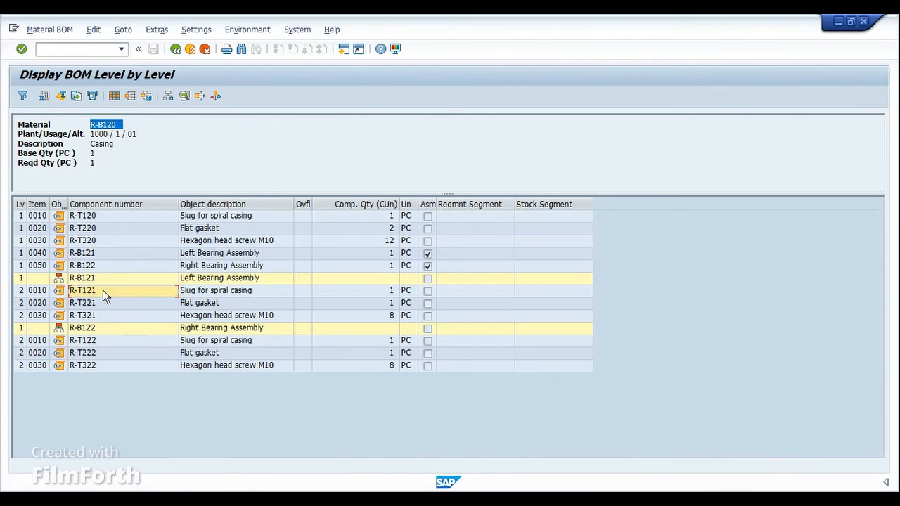
click(103, 290)
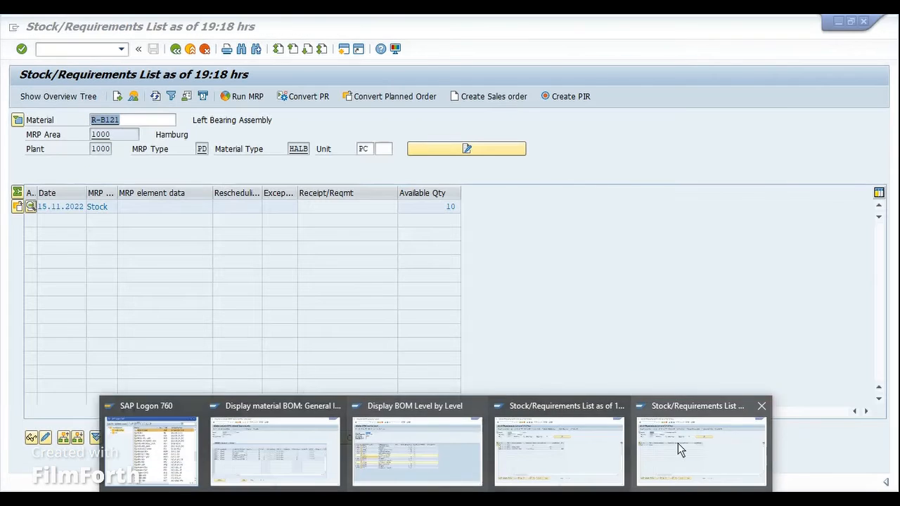
click(677, 443)
key(ctrl+v)
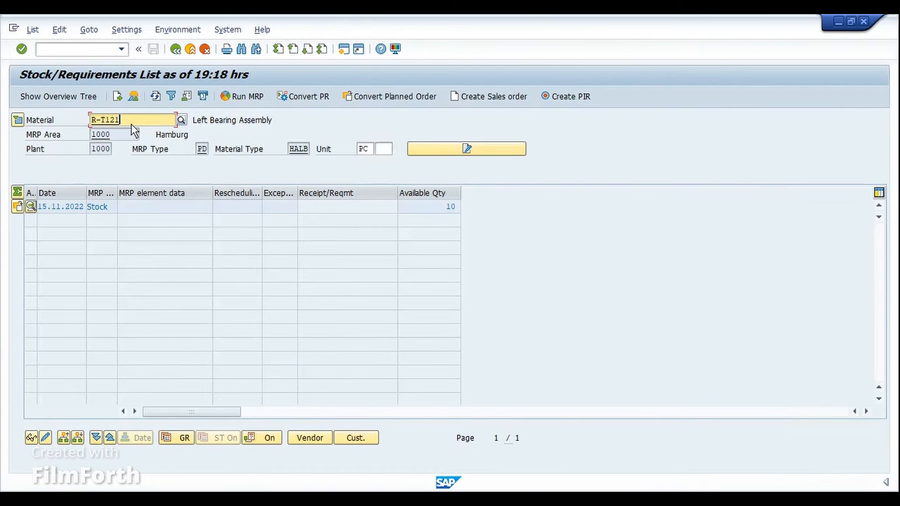
click(156, 98)
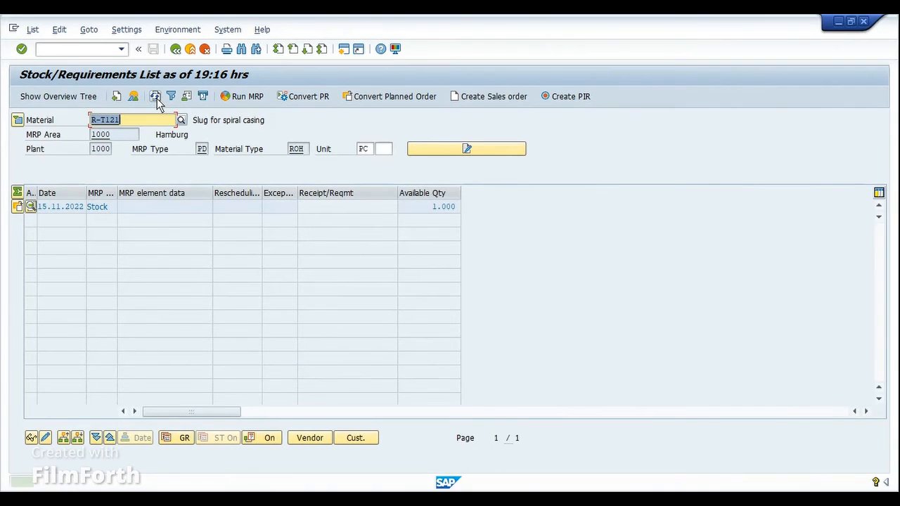
click(155, 97)
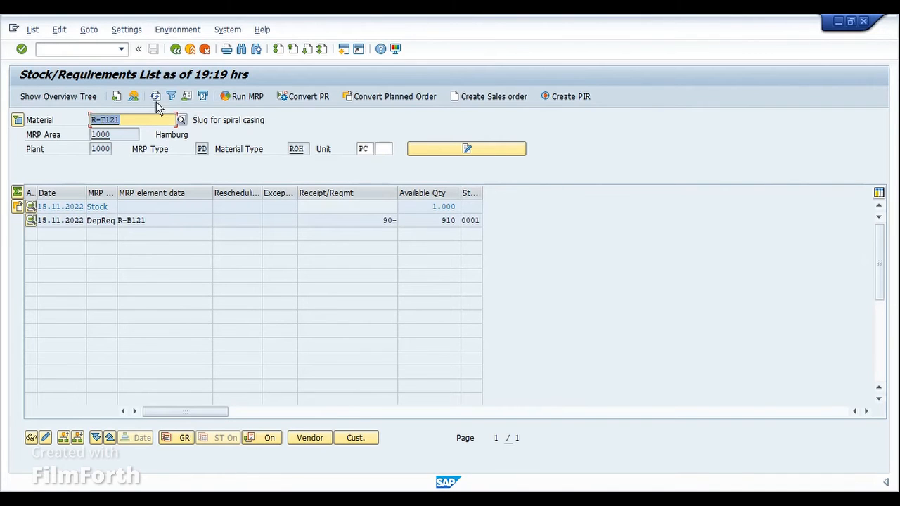
Step: Examine R-T121's dependent requirement from R-B121, display the planned order behind it, and return to the stock/requirements list
click(165, 219)
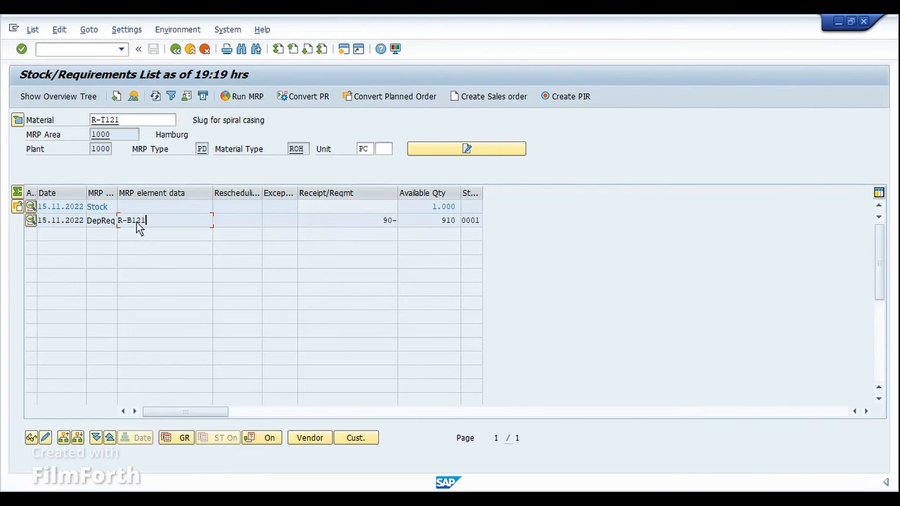
double_click(138, 222)
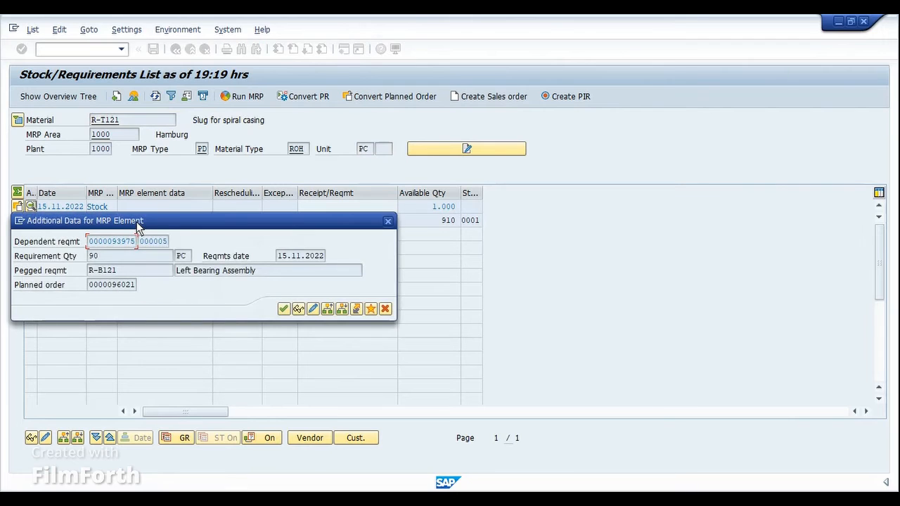
drag(149, 220, 214, 246)
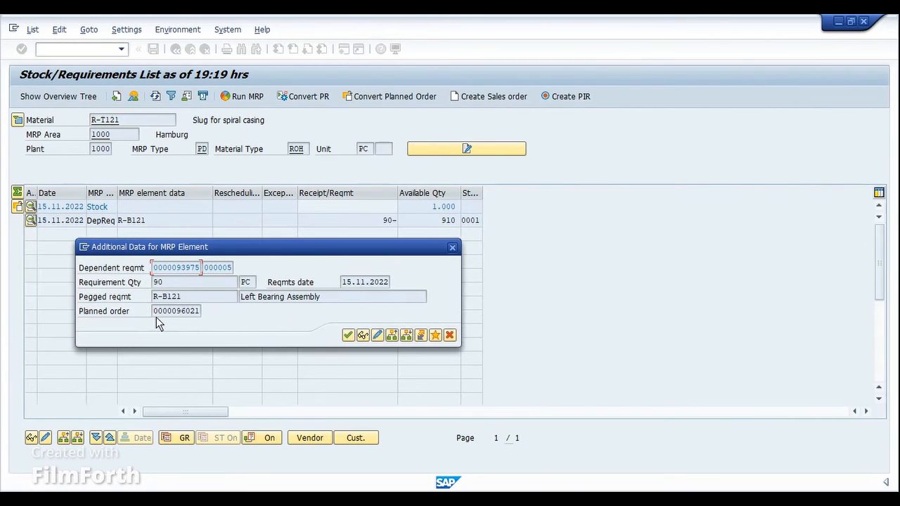
drag(154, 314, 200, 312)
click(200, 312)
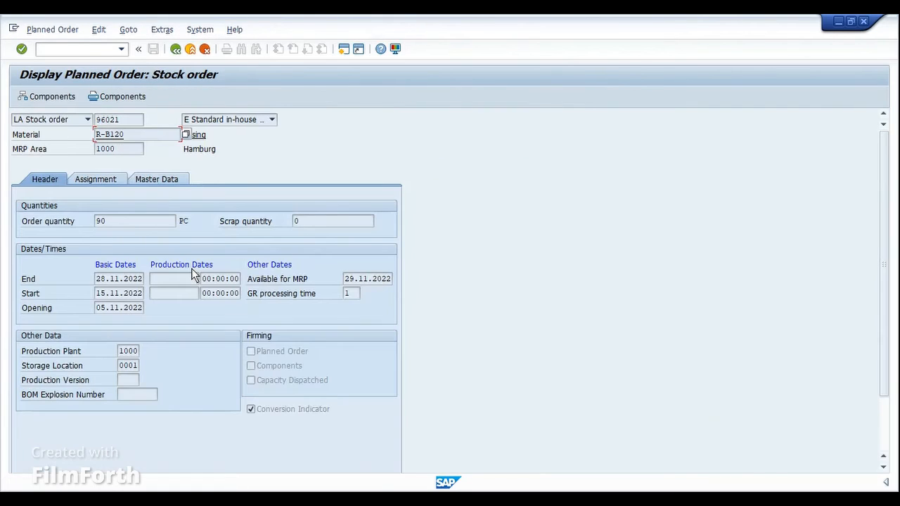
click(174, 50)
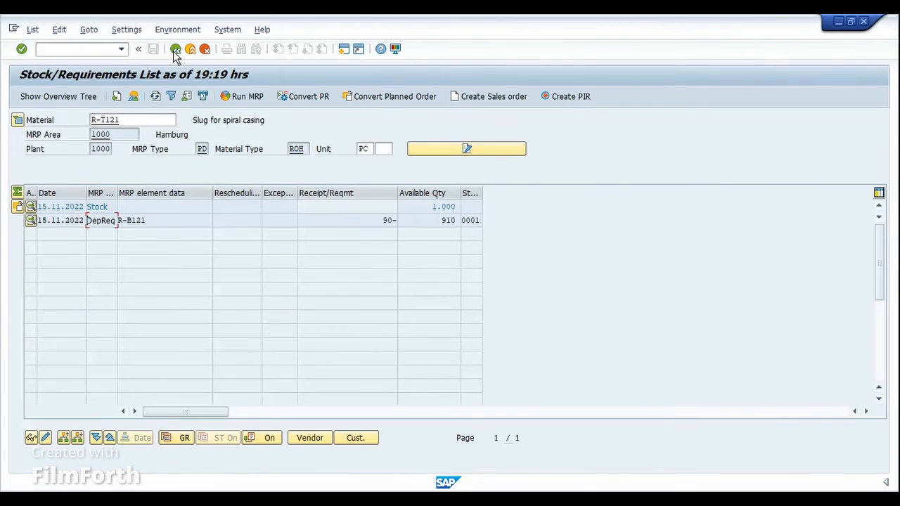
Step: Convert the planned order for casing R-B120 into a PP01 production order, selecting routing group 50000893 with group counter 2
mouse_move(414, 490)
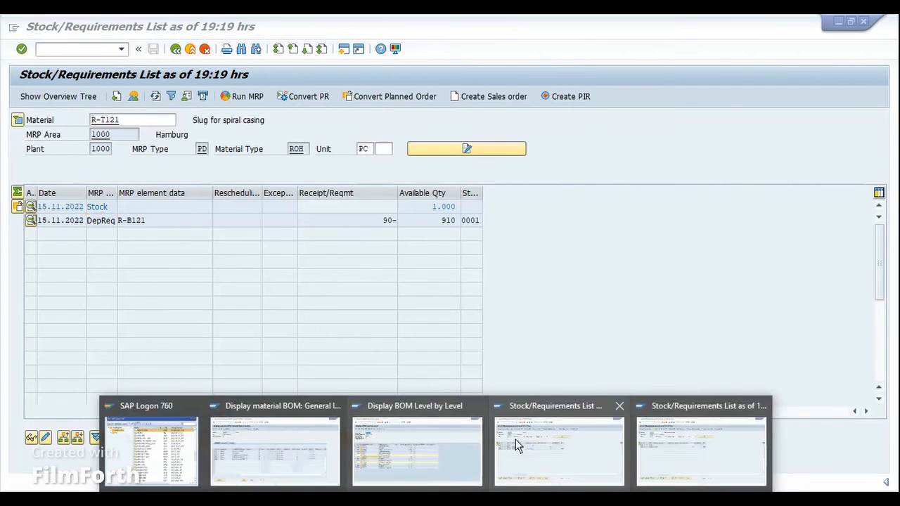
click(538, 444)
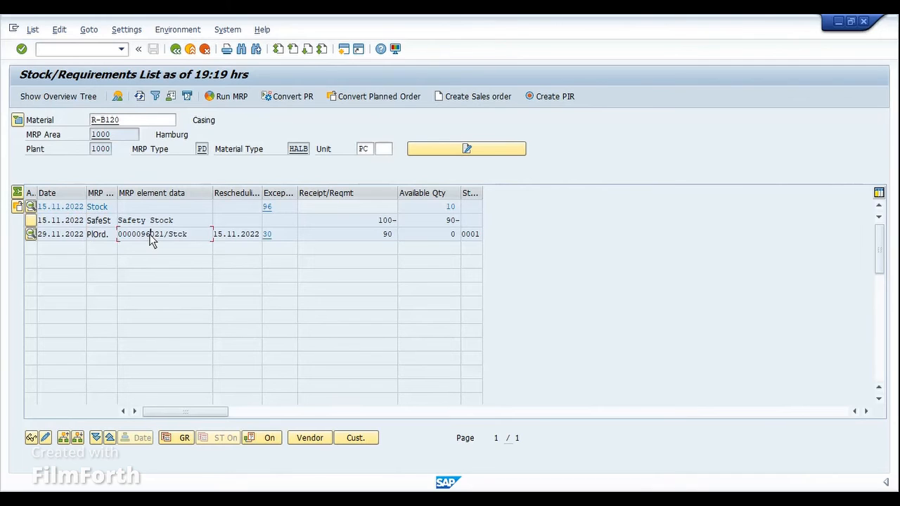
double_click(151, 239)
click(134, 338)
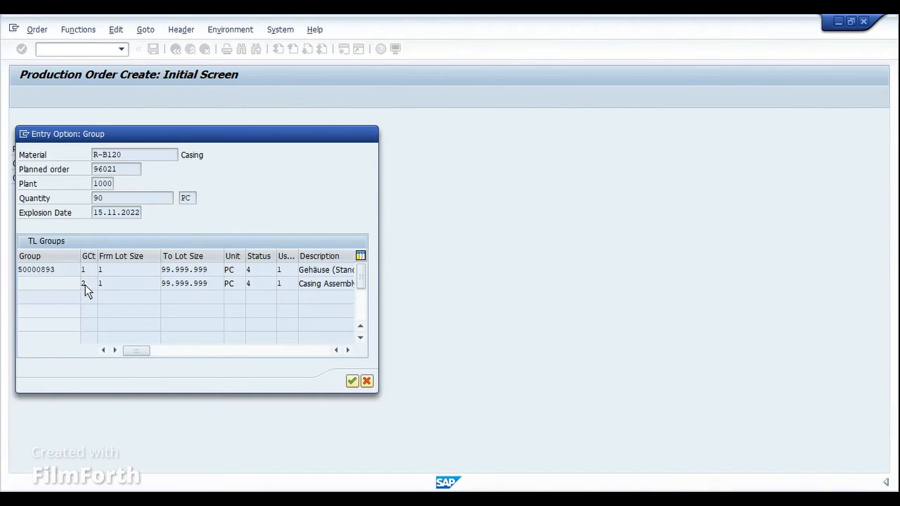
double_click(85, 286)
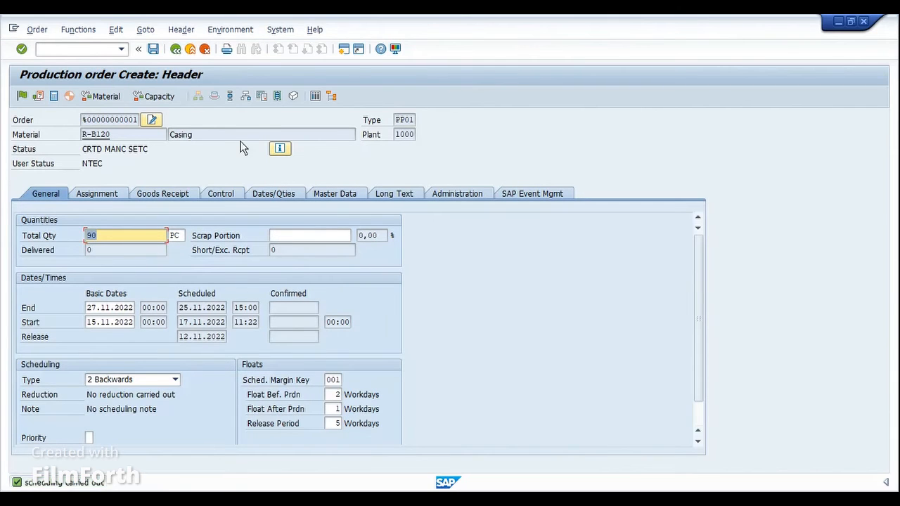
Step: Open the production order's component overview and widen the Phantom Item column to check the indicators for R-B121 and R-B122
click(244, 97)
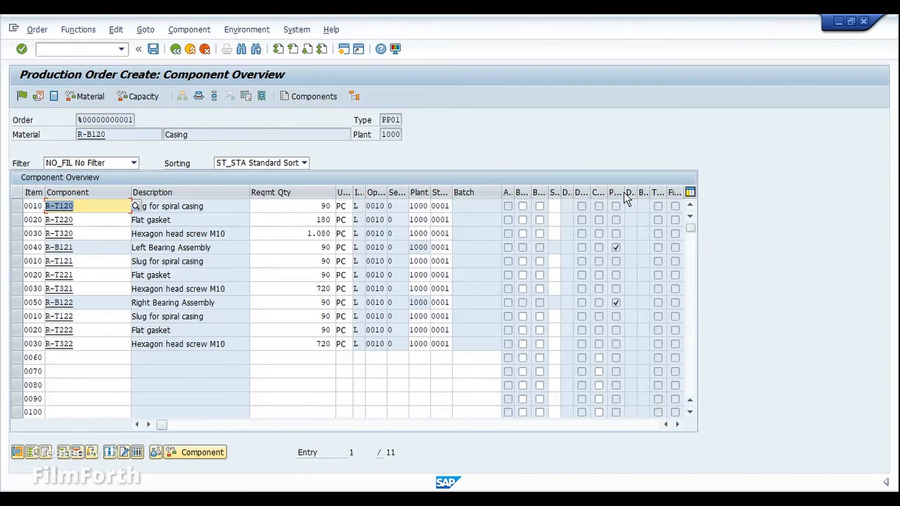
drag(624, 192, 661, 192)
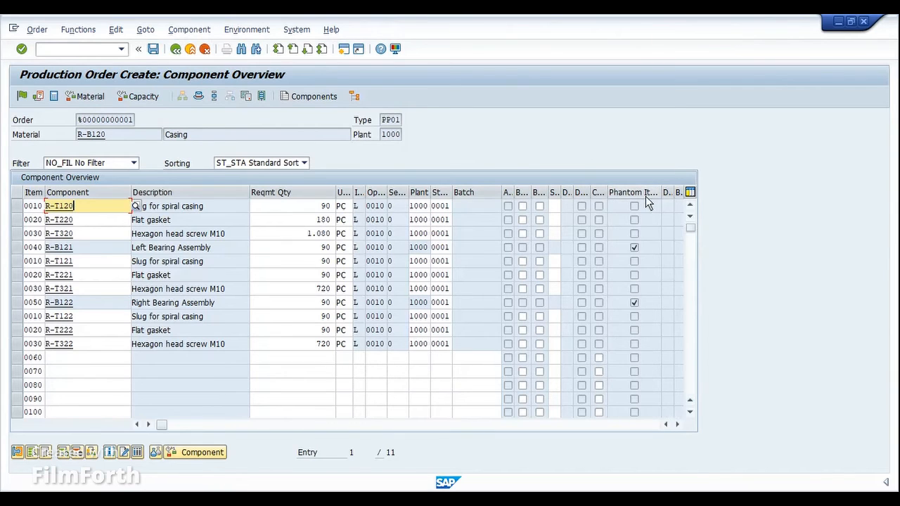
click(642, 300)
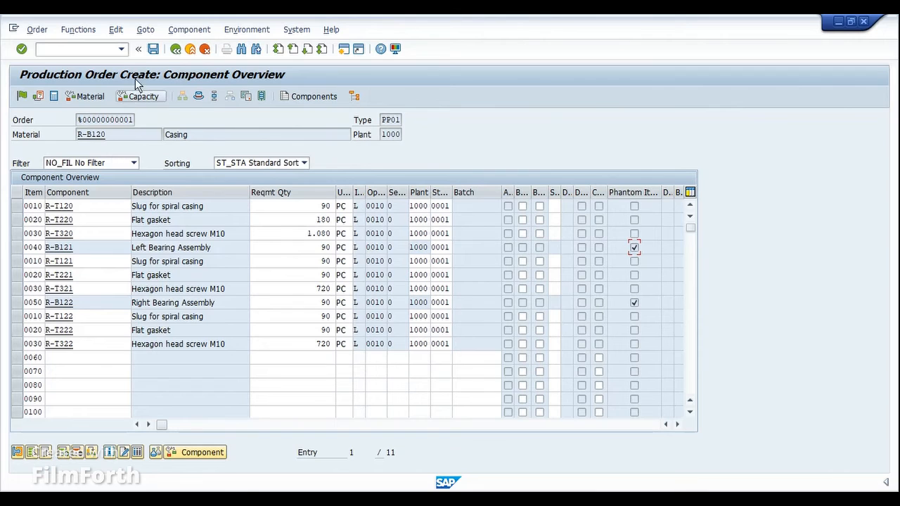
Step: Save the production order for R-B120 despite the costing error, and check it in the casing's refreshed stock/requirements list
click(153, 50)
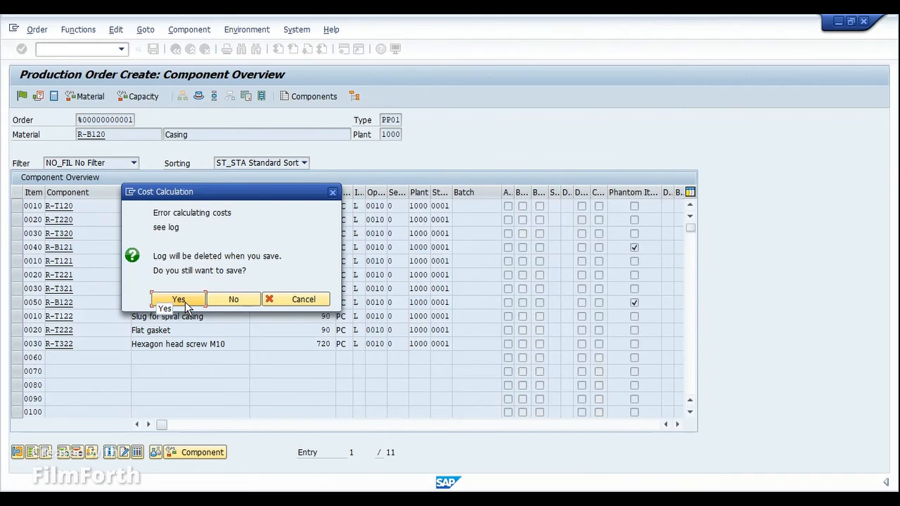
drag(185, 201, 251, 281)
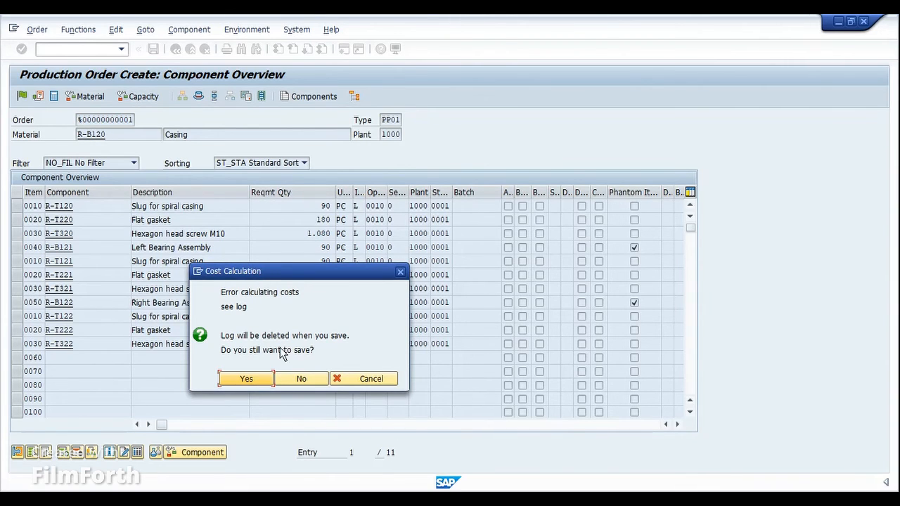
click(267, 375)
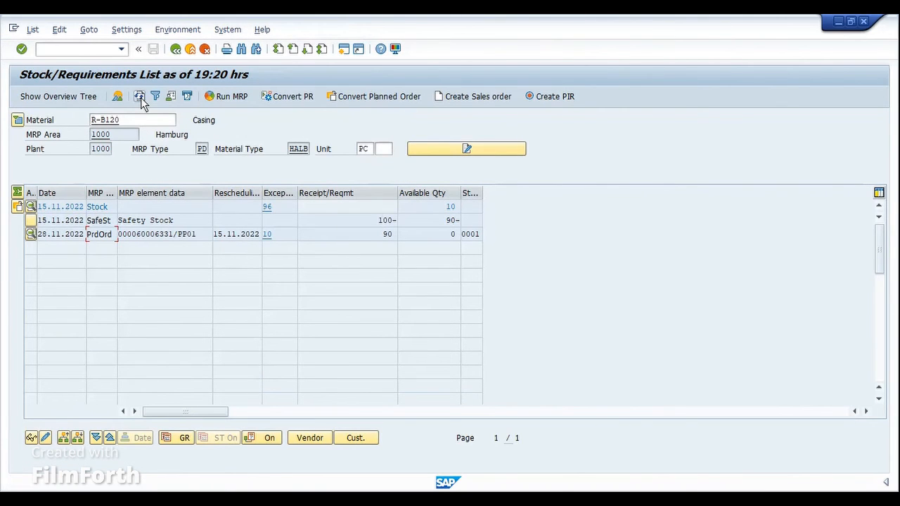
click(173, 234)
Step: Refresh the stock/requirements list of component R-T121 to check its order reservation from phantom assembly R-B121
mouse_move(446, 482)
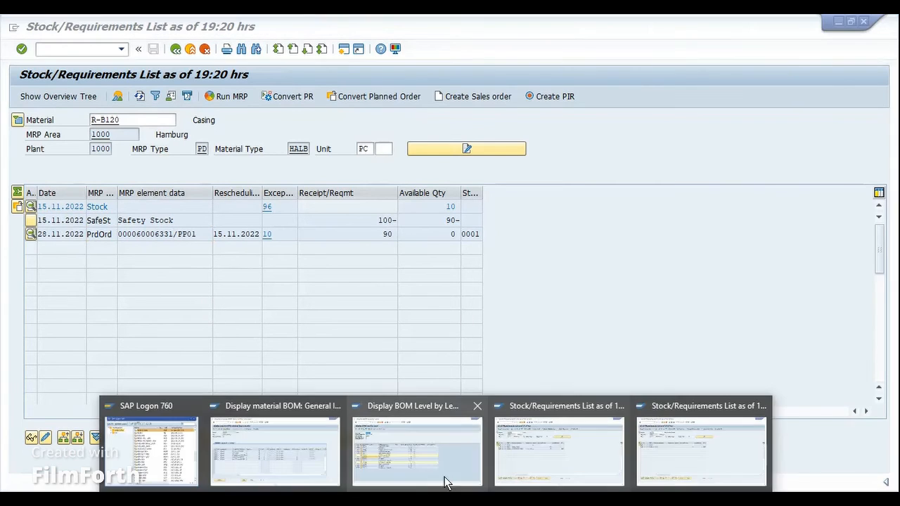
click(705, 444)
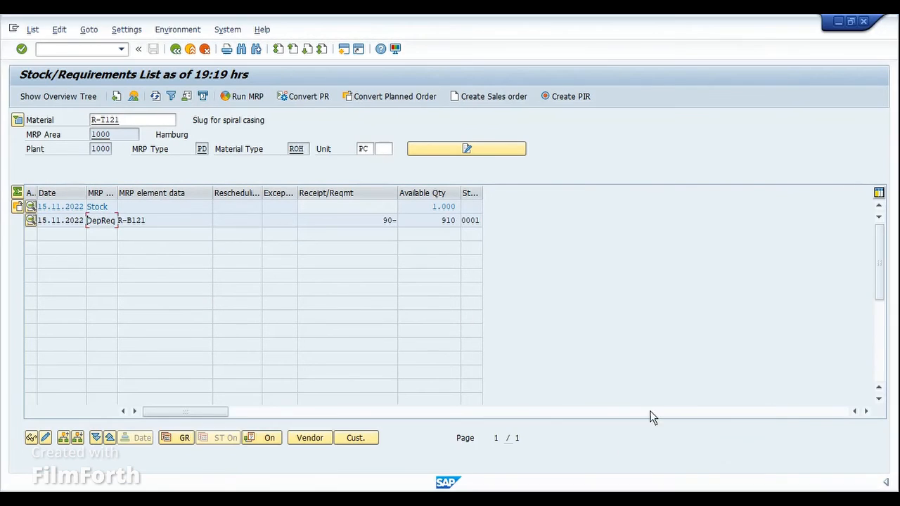
click(155, 97)
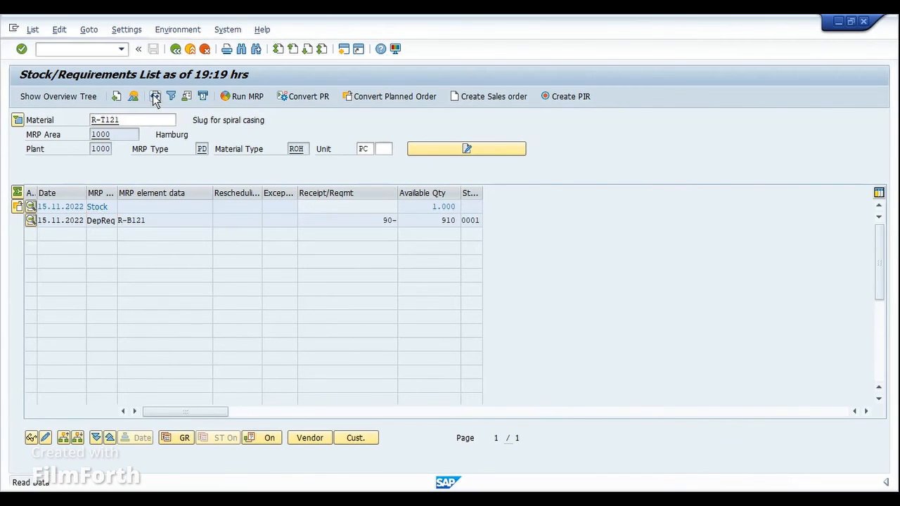
Step: Open the details of R-T121's order reservation, check its pegged requirement and production order, and display the order header
click(149, 221)
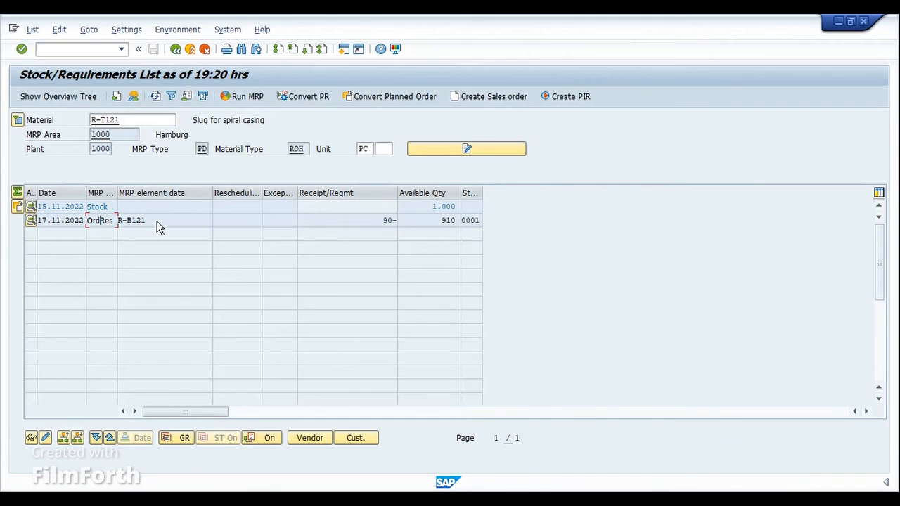
double_click(157, 222)
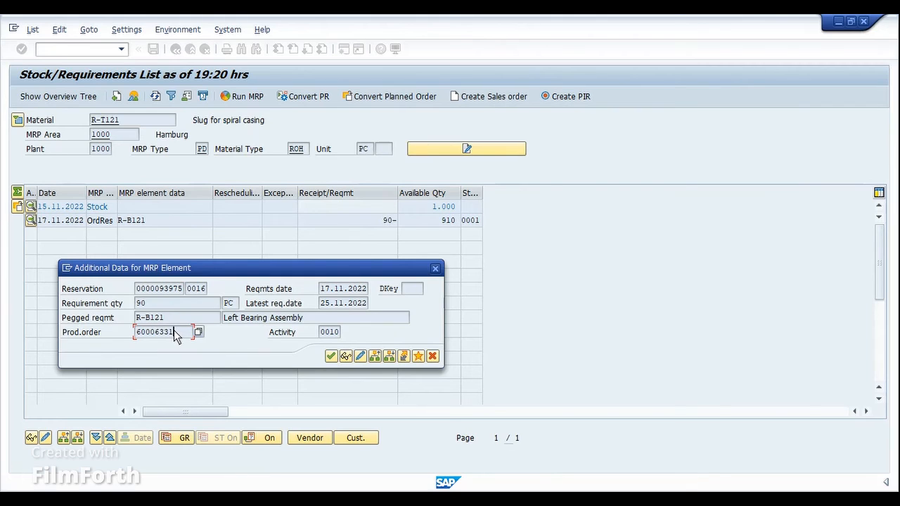
drag(173, 331, 138, 333)
click(132, 337)
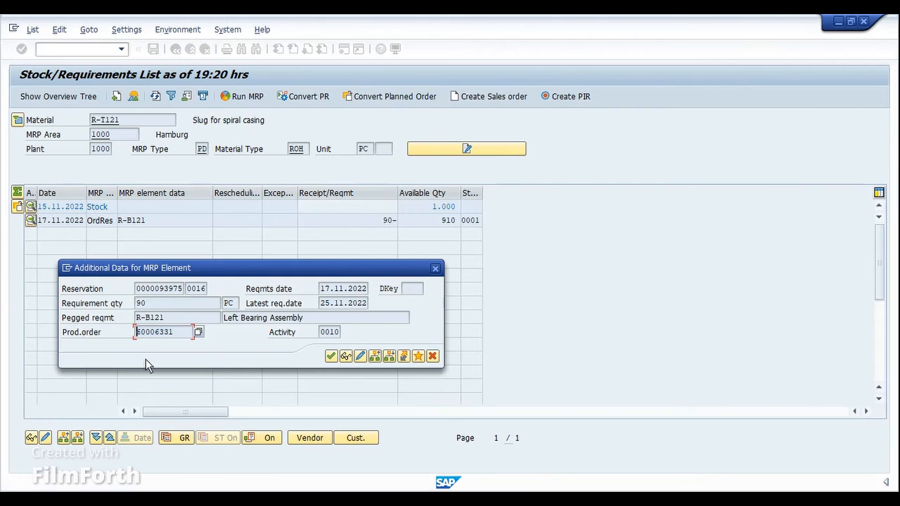
click(164, 319)
drag(164, 319, 134, 319)
click(134, 320)
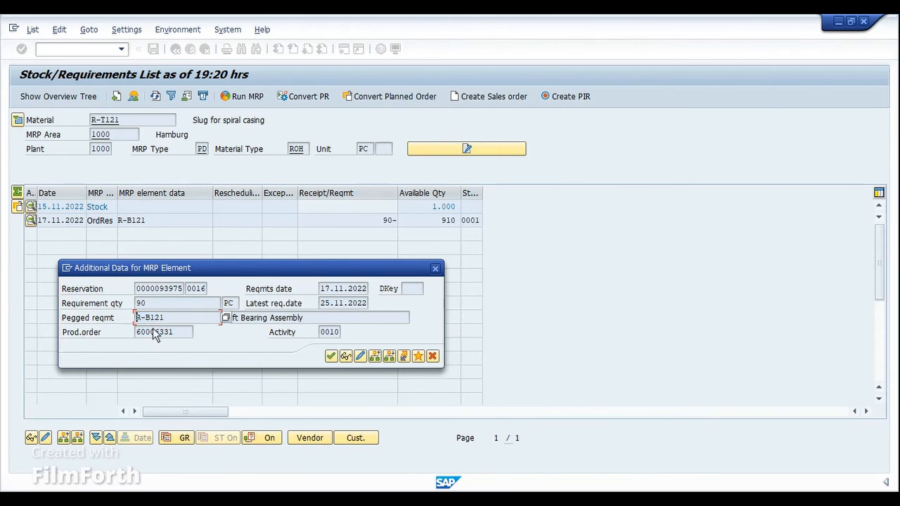
drag(307, 318, 286, 318)
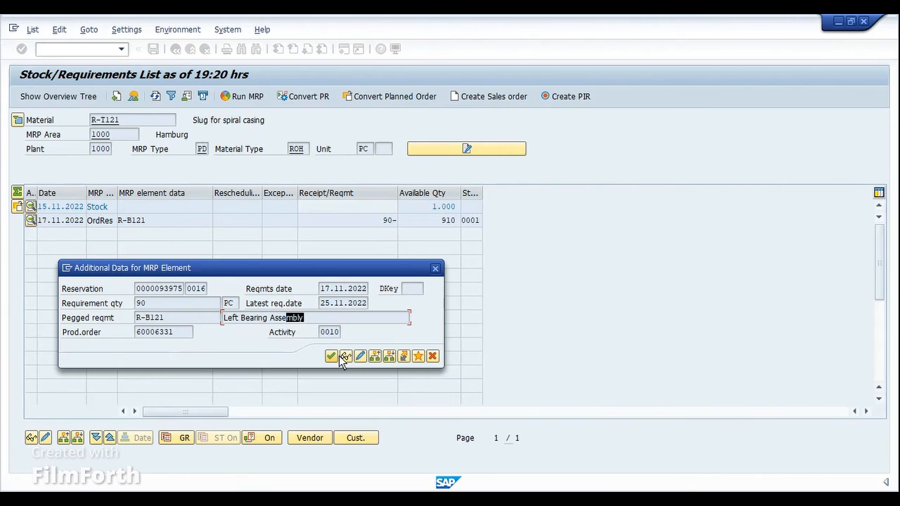
drag(175, 317, 138, 318)
key(ctrl+c)
click(346, 357)
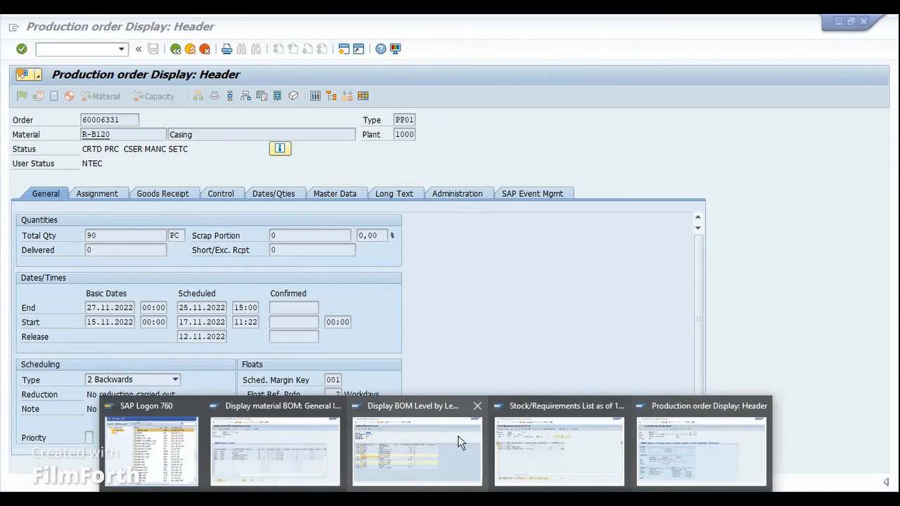
Step: Enter phantom assembly R-B121 as the material in the stock/requirements list and open the material list overview
click(518, 433)
double_click(150, 124)
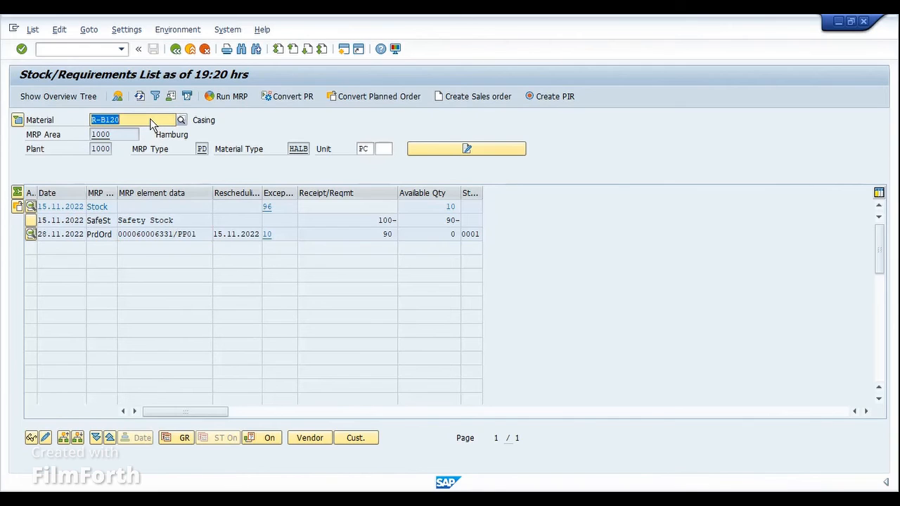
key(ctrl+v)
key(Return)
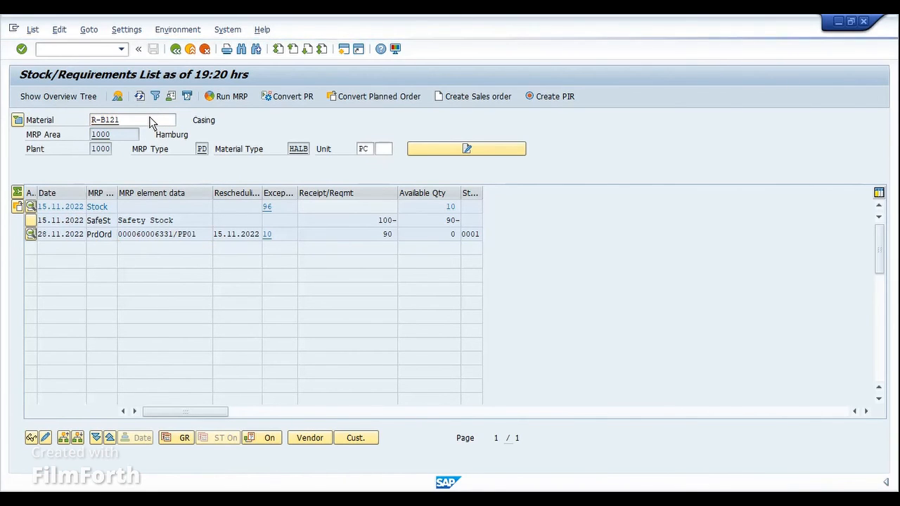
double_click(150, 122)
click(138, 95)
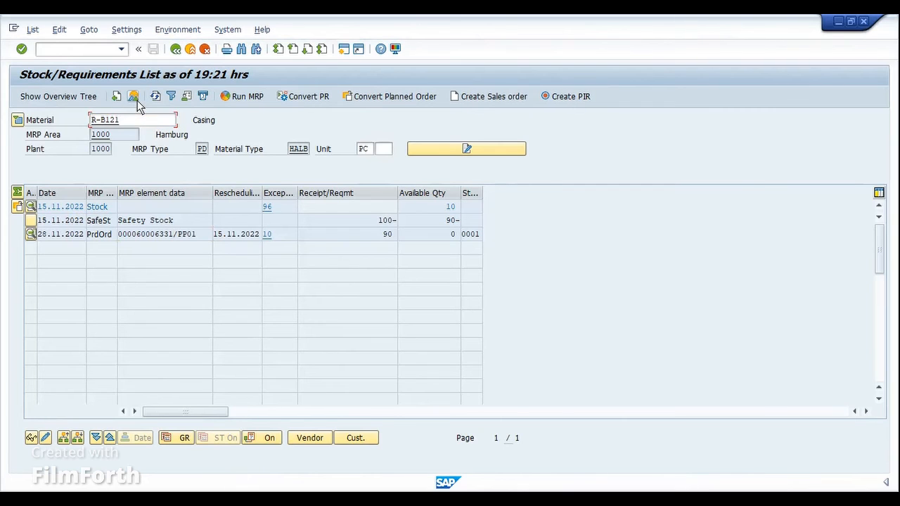
click(134, 98)
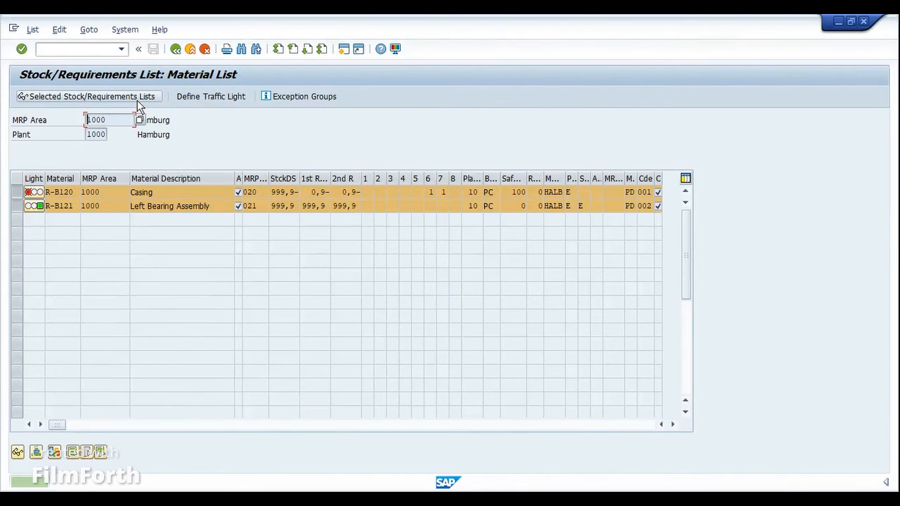
Step: Exit the material list and display the refreshed stock/requirements list of R-B121 to check for requirements on the phantom assembly
click(175, 50)
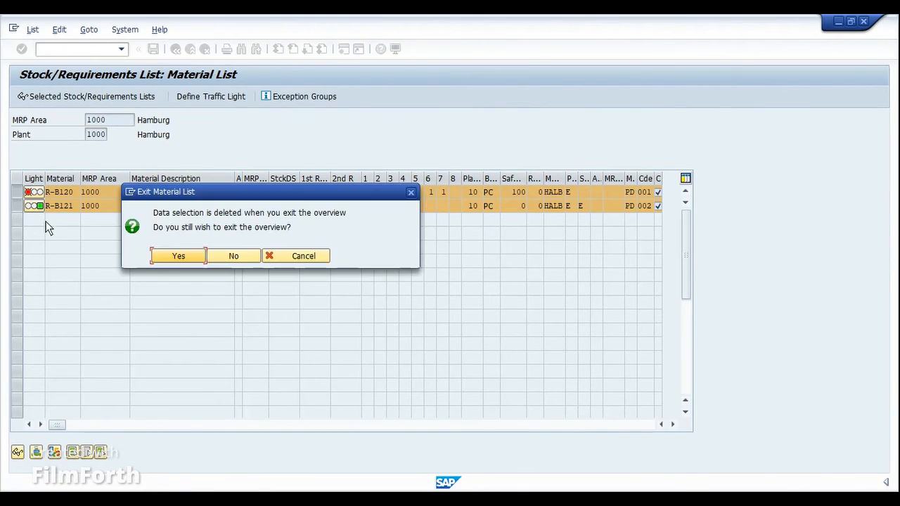
click(181, 257)
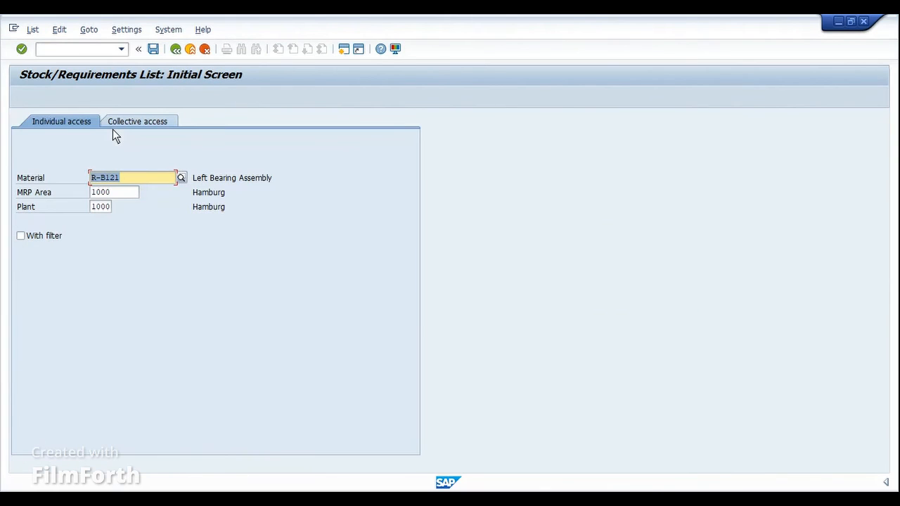
key(Return)
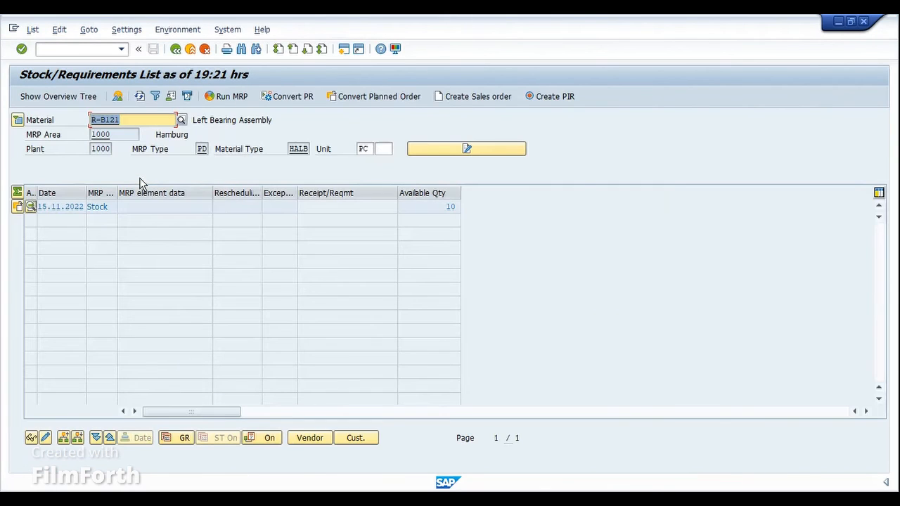
click(140, 97)
drag(205, 121, 281, 119)
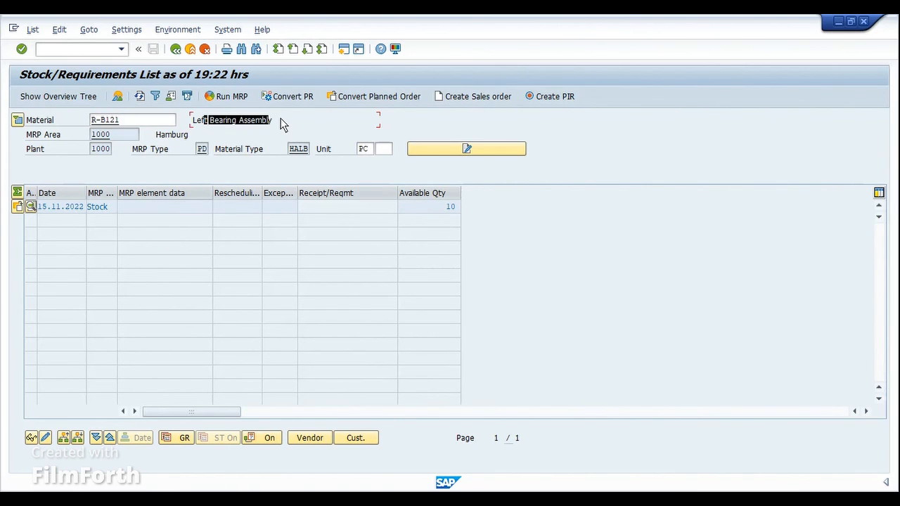
click(280, 120)
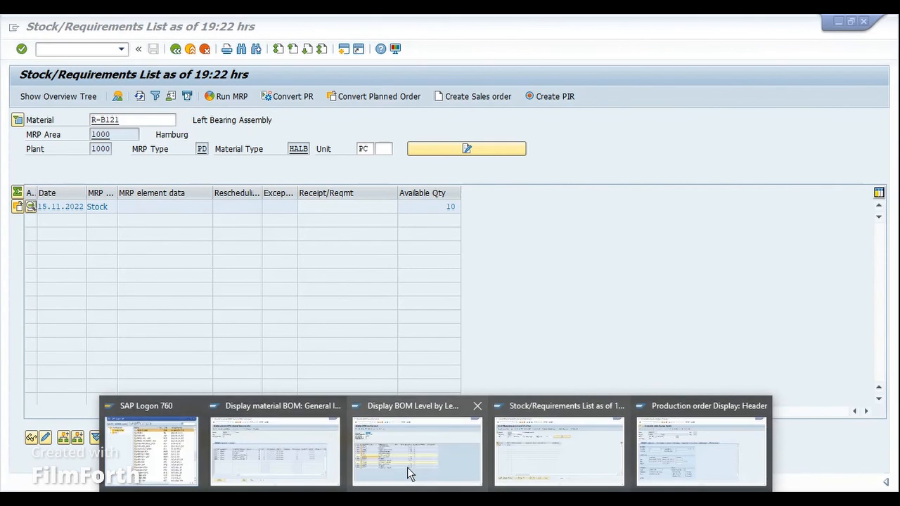
Step: Copy component R-T222 of assembly R-B122 from the level-by-level BOM and display its stock/requirements list
click(382, 441)
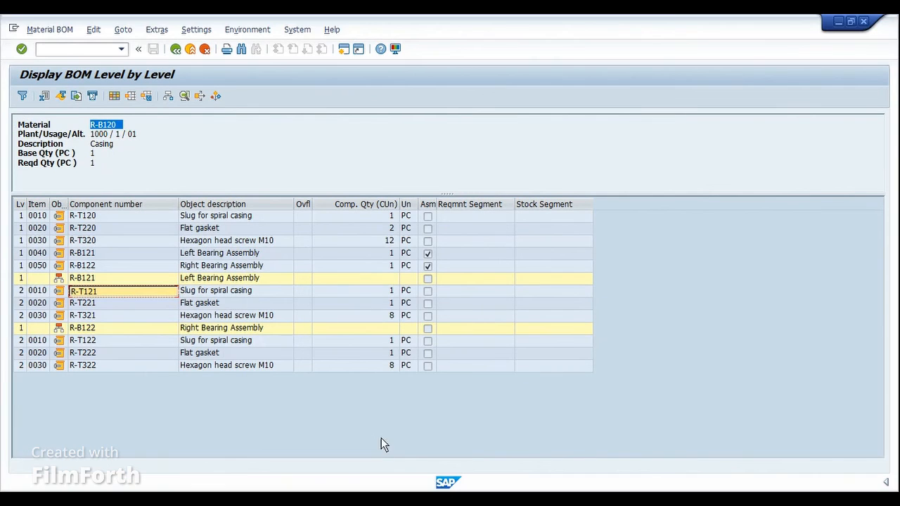
click(105, 352)
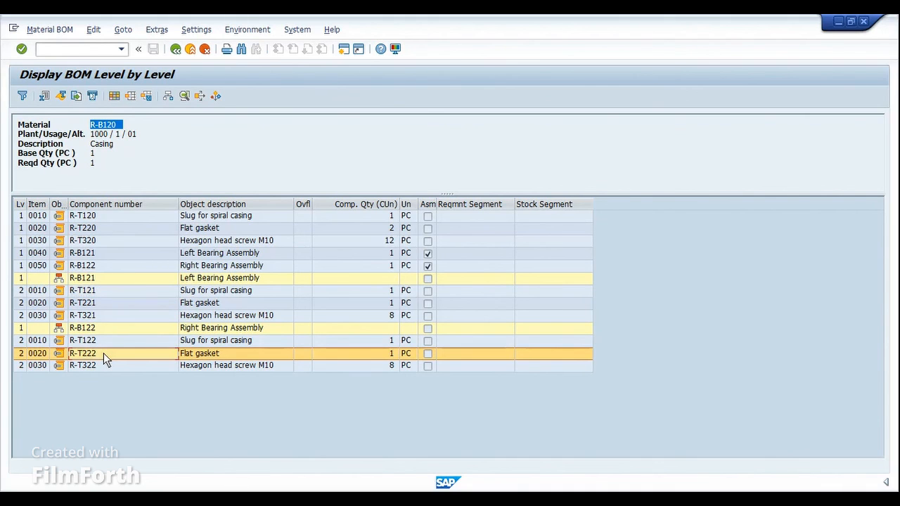
click(103, 353)
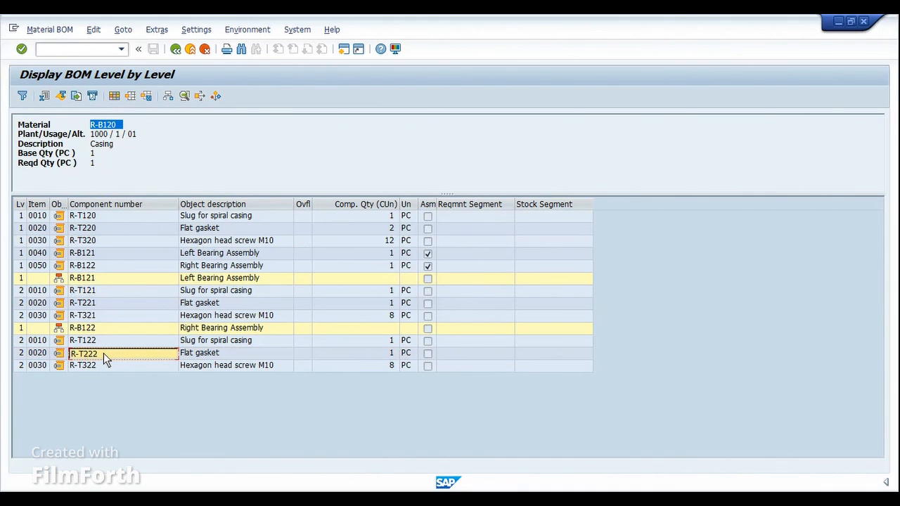
mouse_move(391, 483)
click(604, 443)
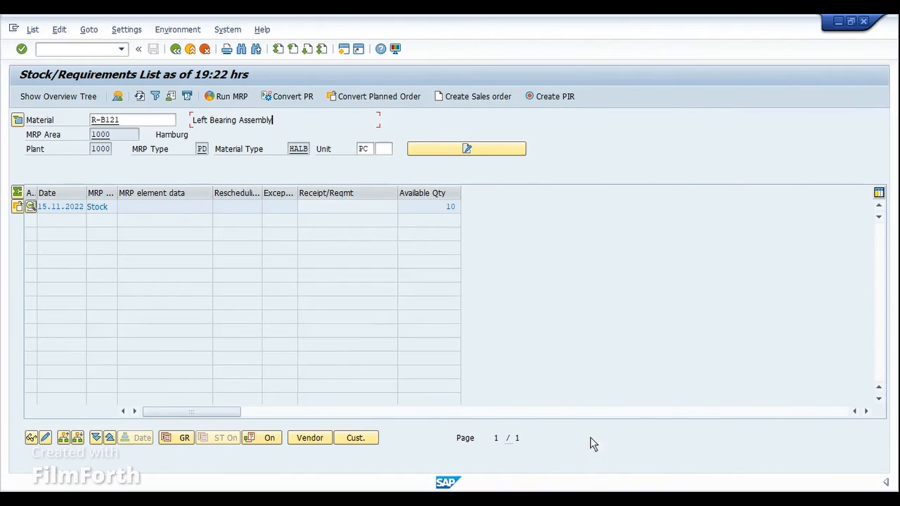
double_click(136, 118)
key(ctrl+v)
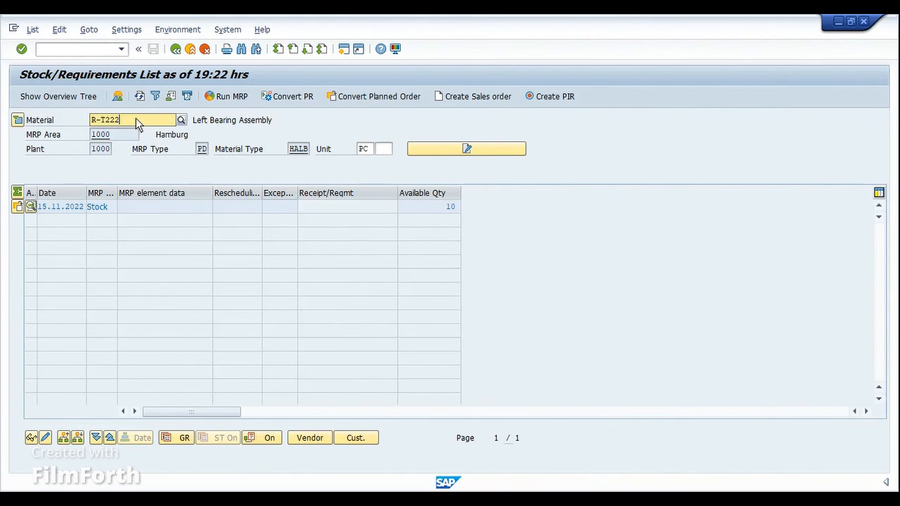
click(140, 95)
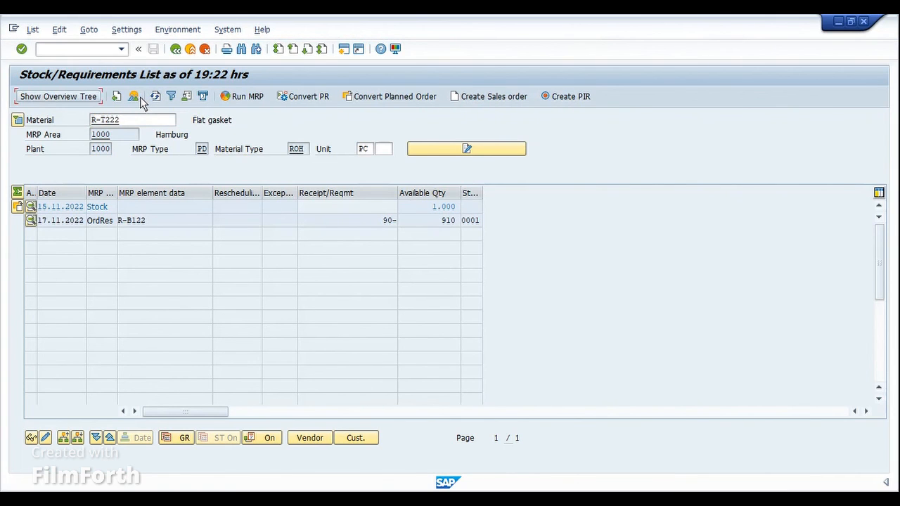
Step: Open the details of R-T222's order reservation, check its pegged requirement and production order, and close them
click(163, 223)
double_click(162, 223)
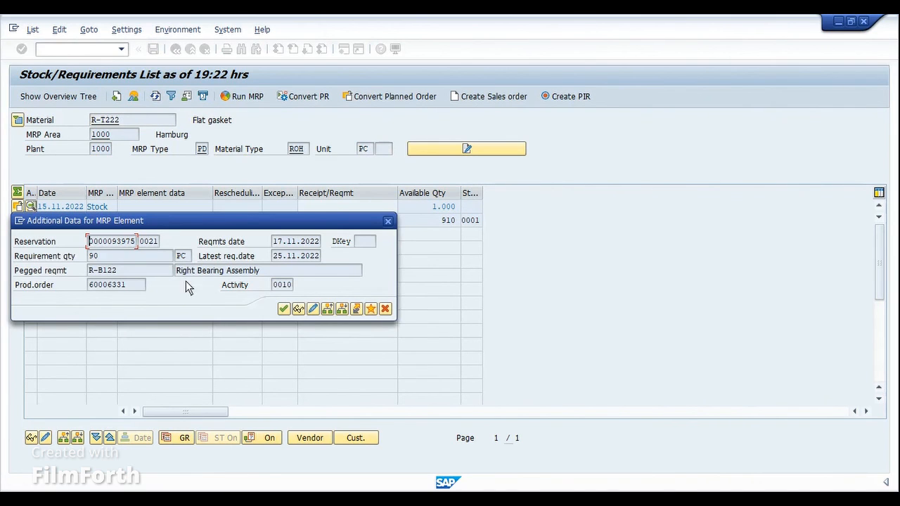
drag(262, 273, 176, 274)
click(177, 274)
click(123, 287)
click(385, 309)
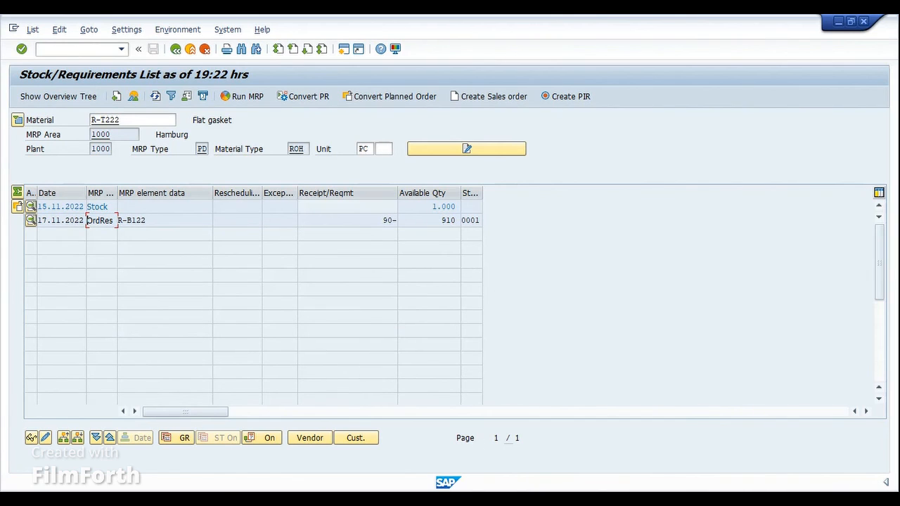
Step: Review the item overview of casing BOM R-B120 for components that are not flagged as phantom items
mouse_move(395, 462)
click(263, 444)
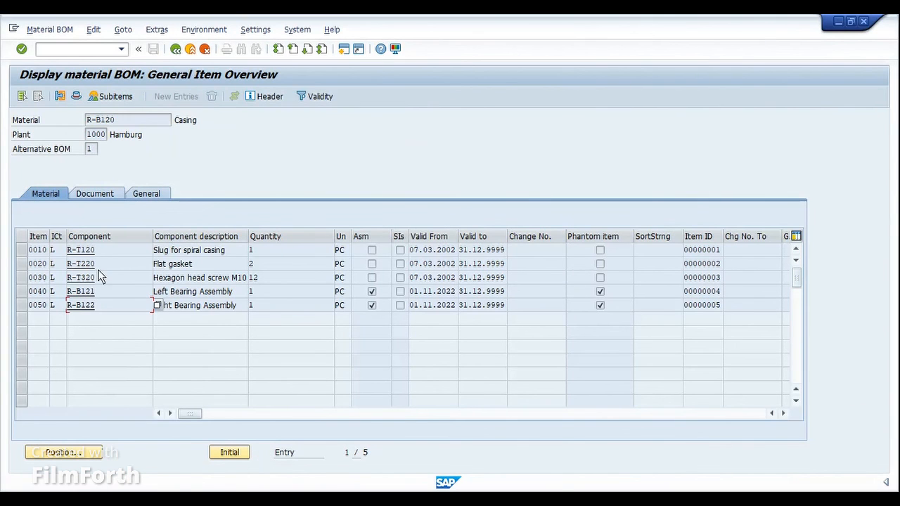
mouse_move(418, 482)
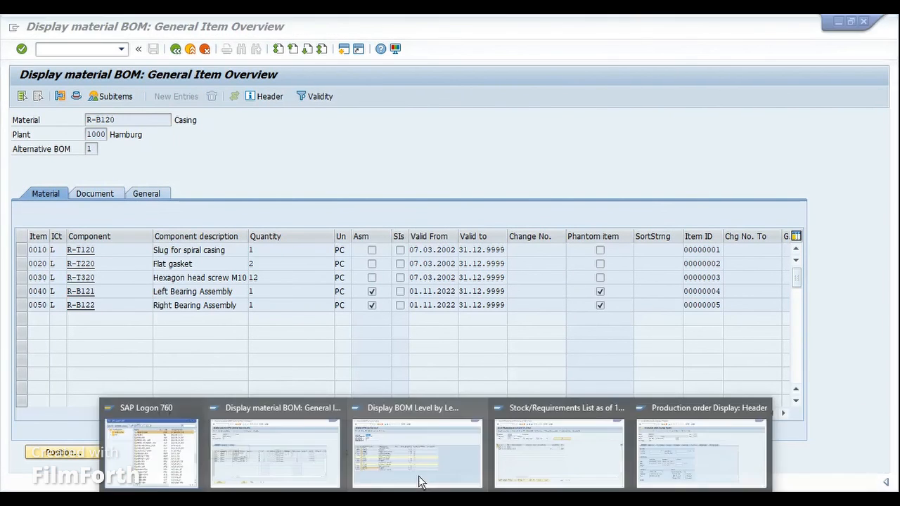
click(265, 449)
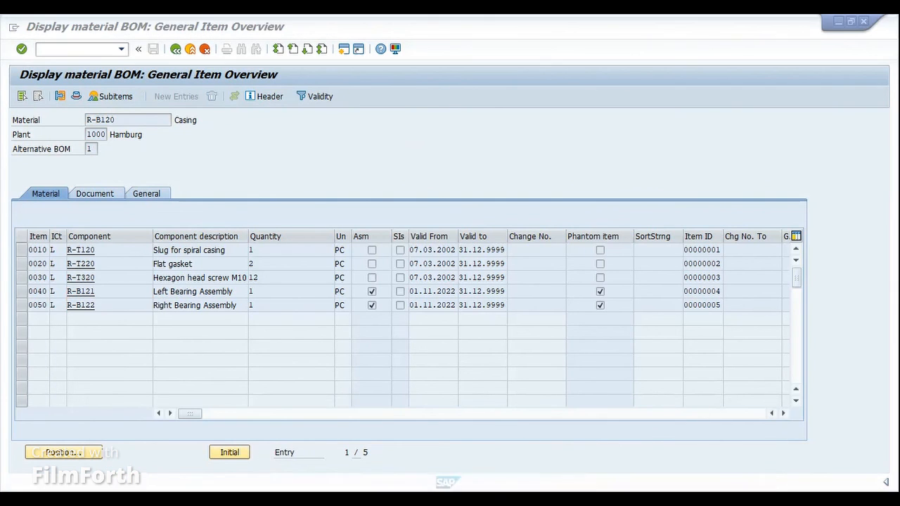
Step: Copy the component number R-T120 from level 1 of the casing's level-by-level BOM
mouse_move(447, 482)
click(439, 452)
click(111, 218)
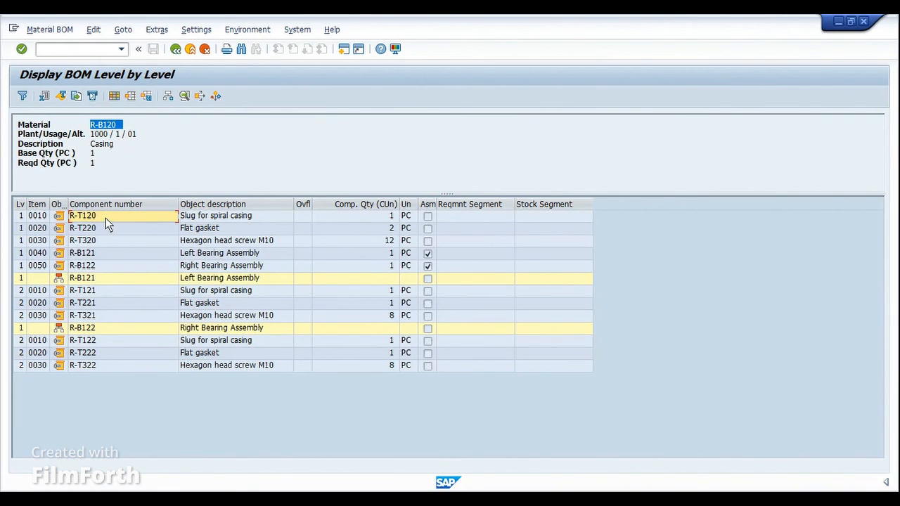
click(104, 216)
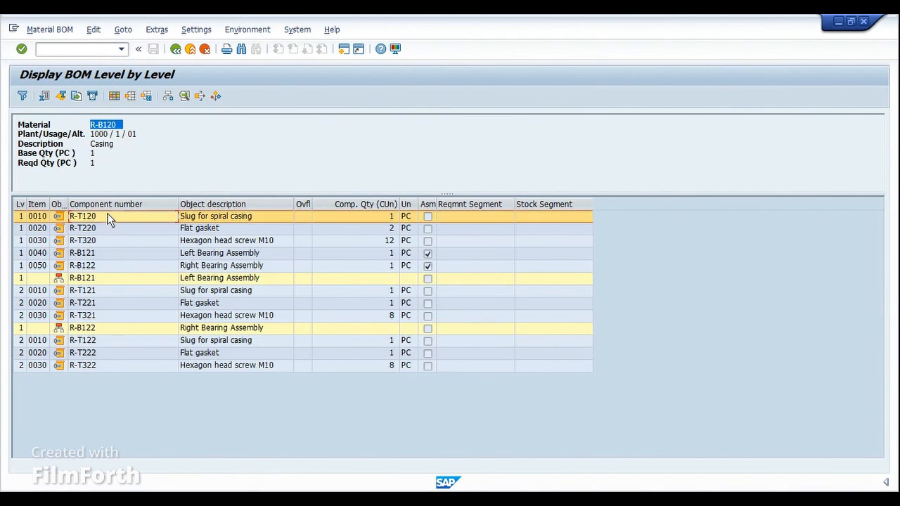
click(109, 218)
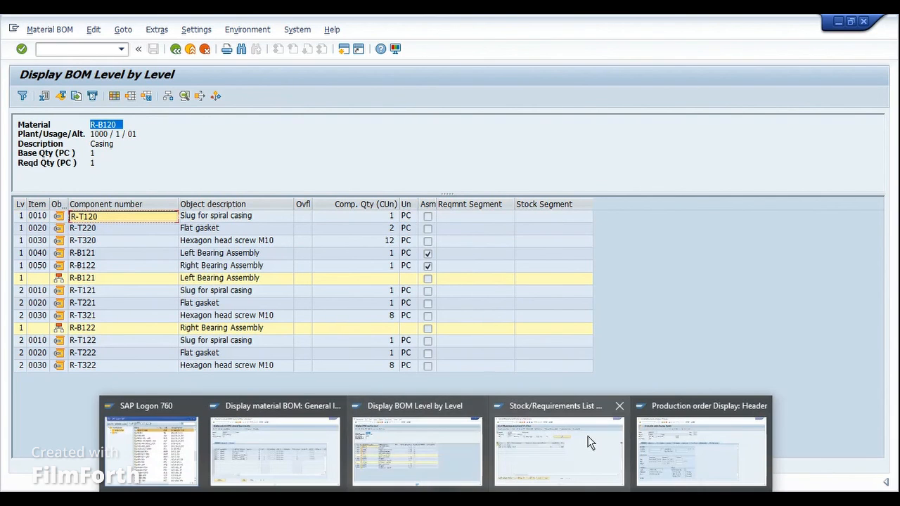
Step: Display and refresh the stock/requirements list of the directly assigned component R-T120
click(587, 436)
click(140, 120)
key(ctrl+a)
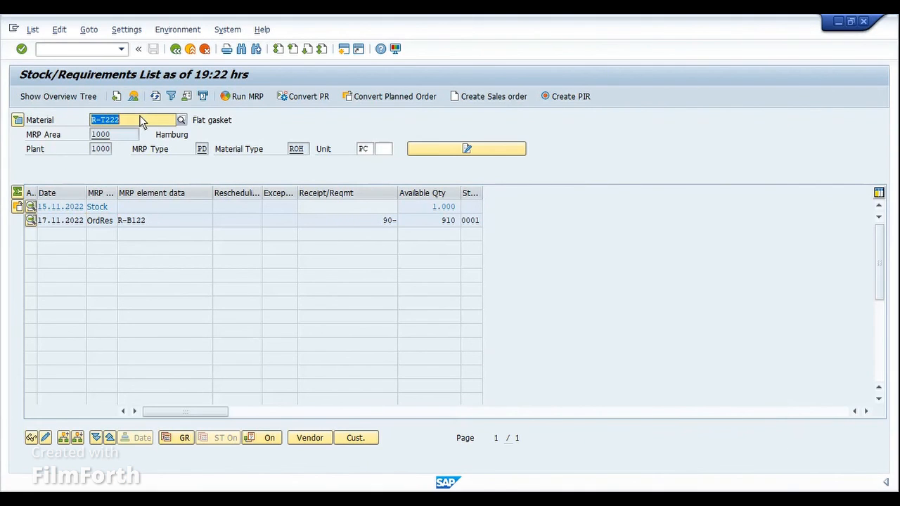
text(R-T120)
key(Return)
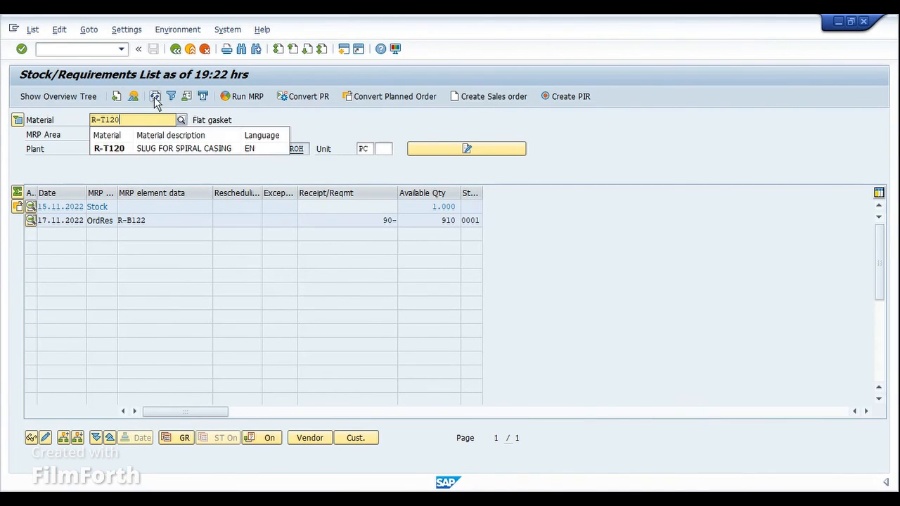
click(156, 97)
click(156, 99)
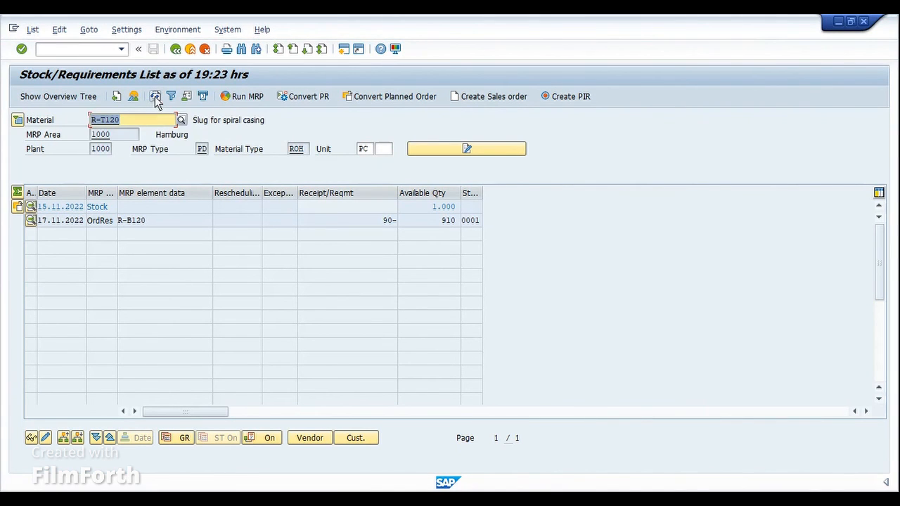
click(155, 98)
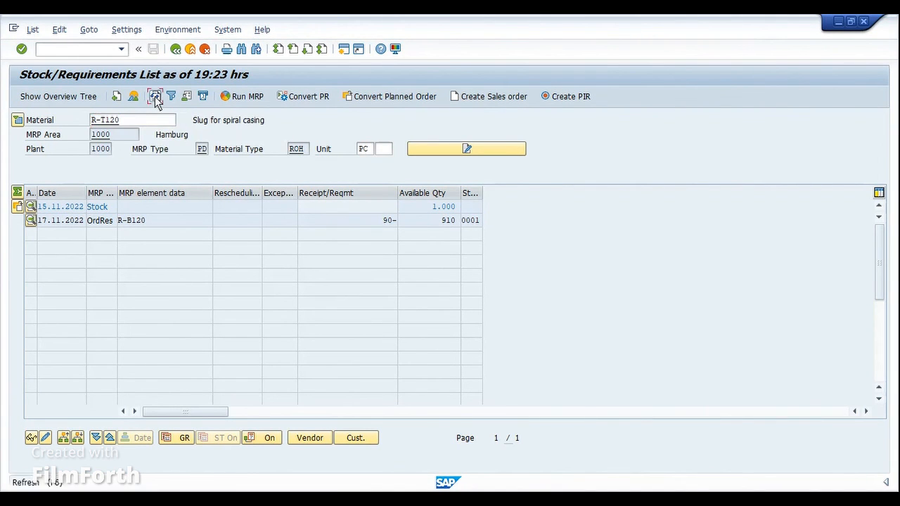
Step: Open the details of R-T120's order reservation and check which material is its pegged requirement
click(153, 224)
double_click(142, 221)
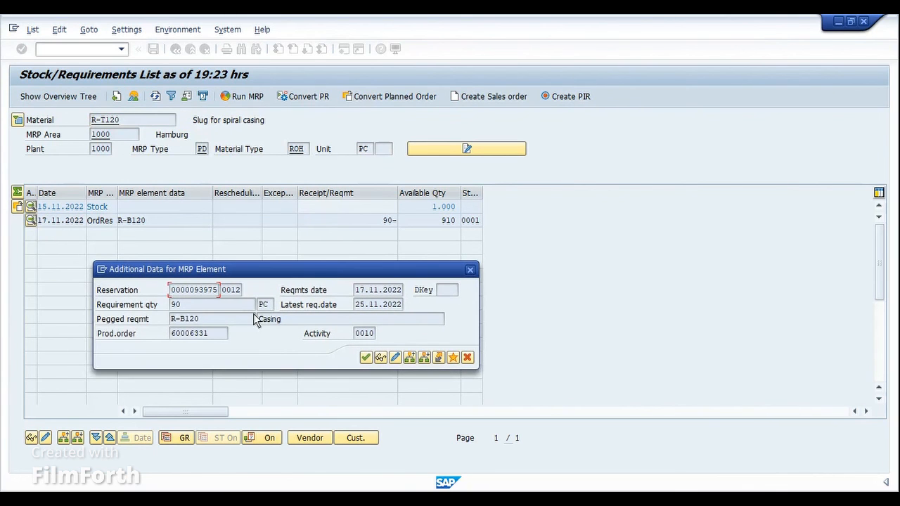
drag(203, 319, 171, 322)
click(292, 320)
drag(208, 321, 170, 322)
click(171, 322)
click(281, 321)
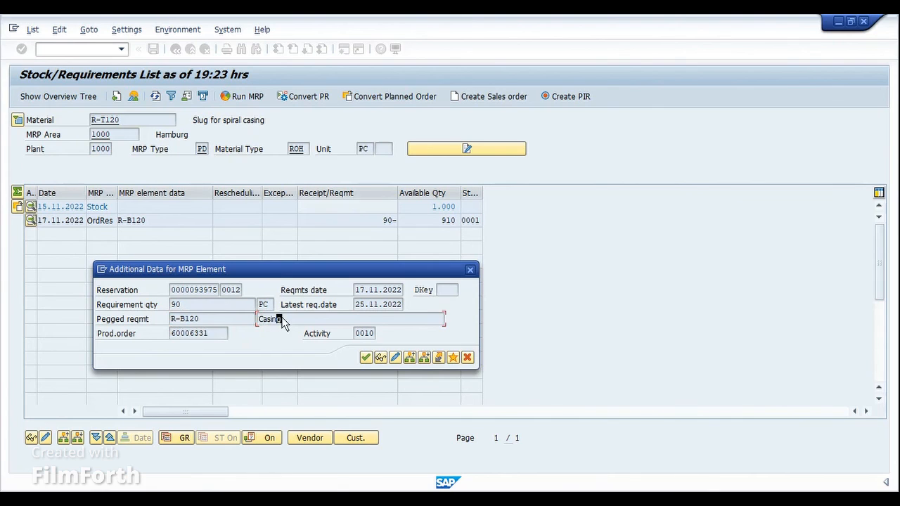